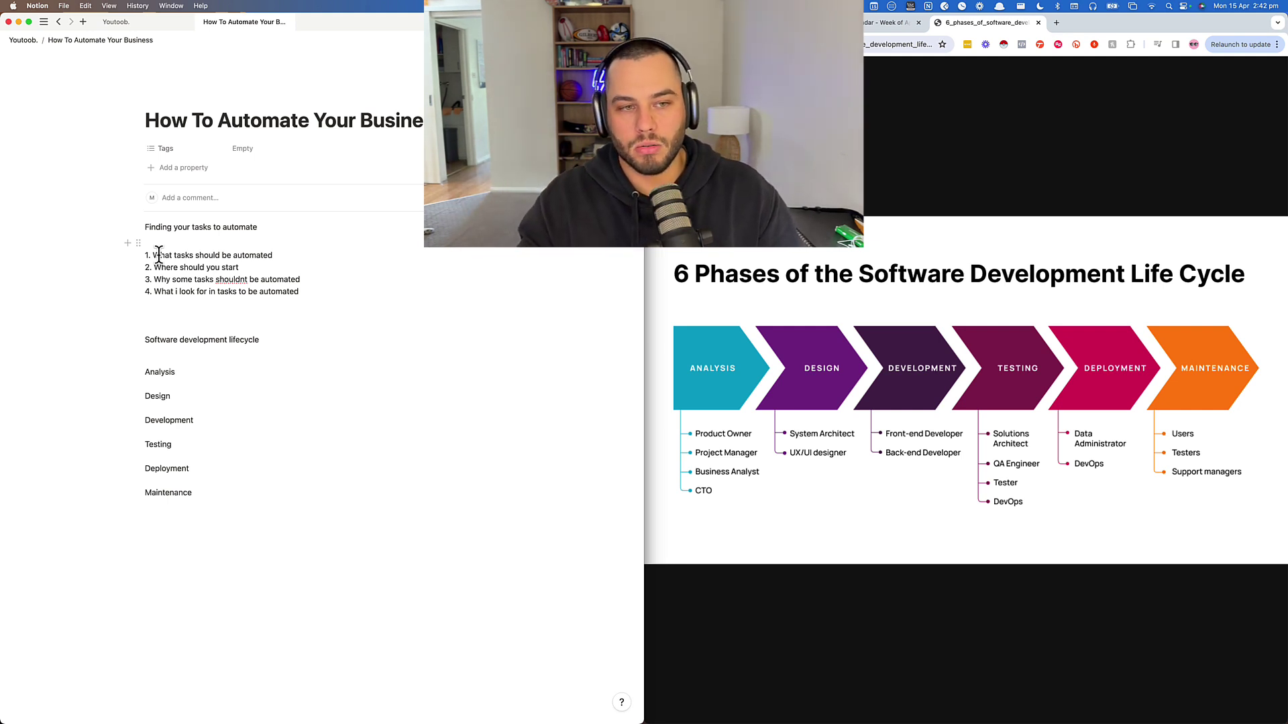
Highlight the task-finding list, the Software development lifecycle heading and Analysis while explaining
click(160, 254)
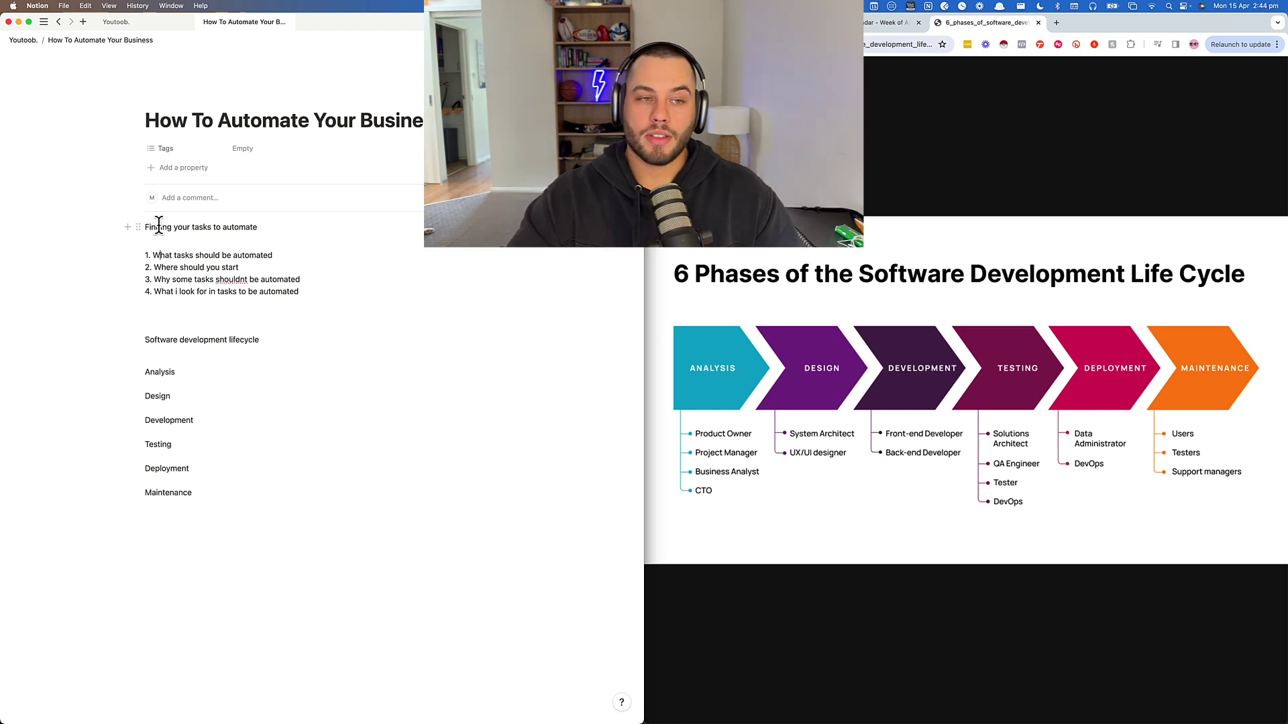
drag(155, 227, 295, 238)
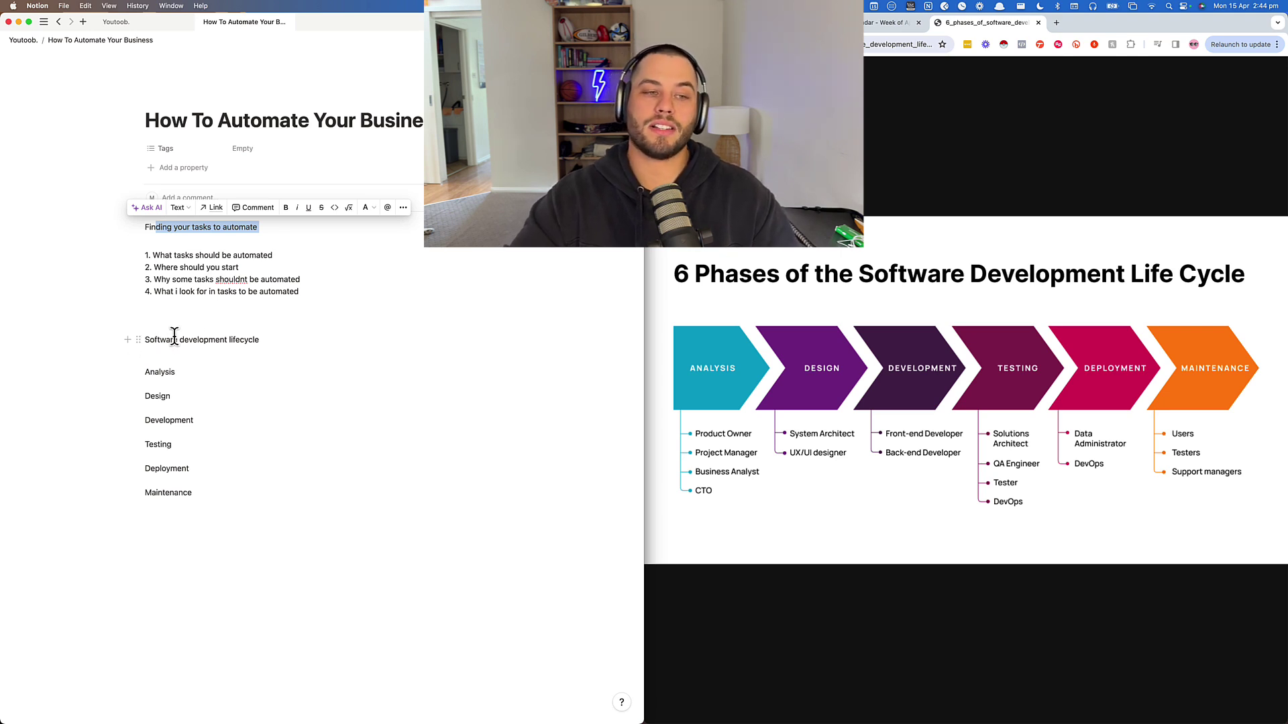
drag(144, 340, 268, 334)
click(290, 368)
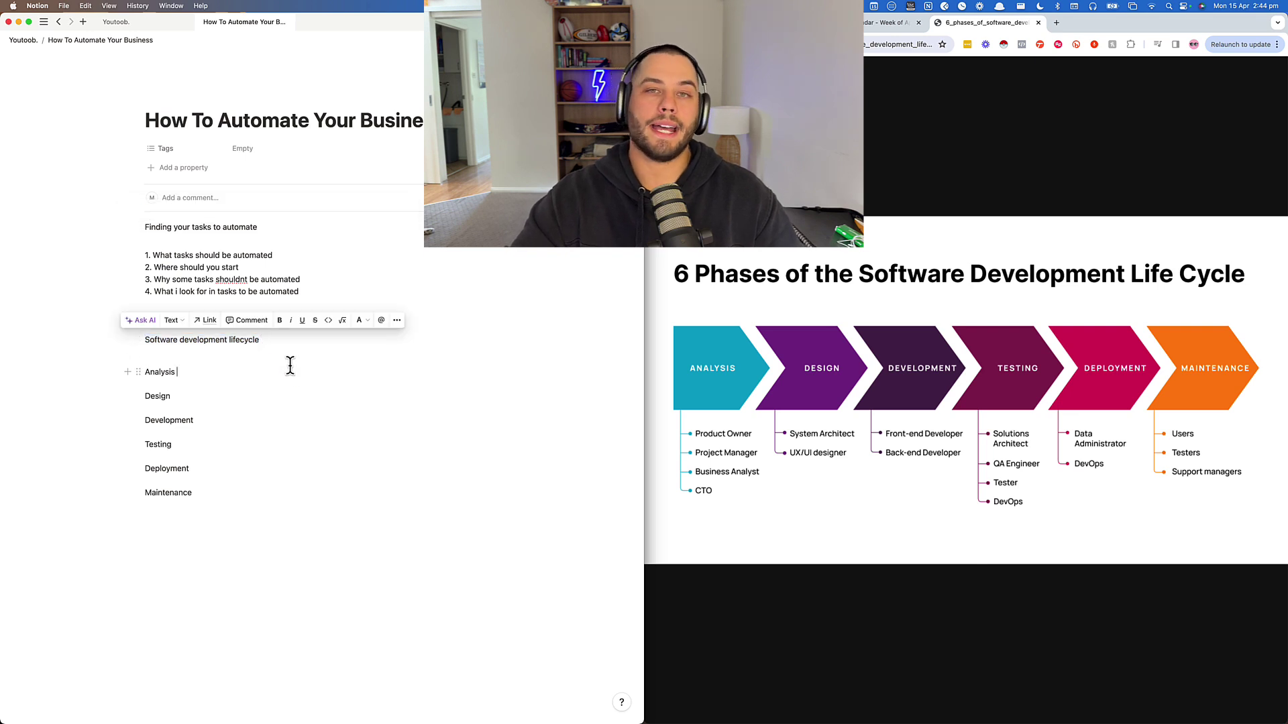
double_click(157, 340)
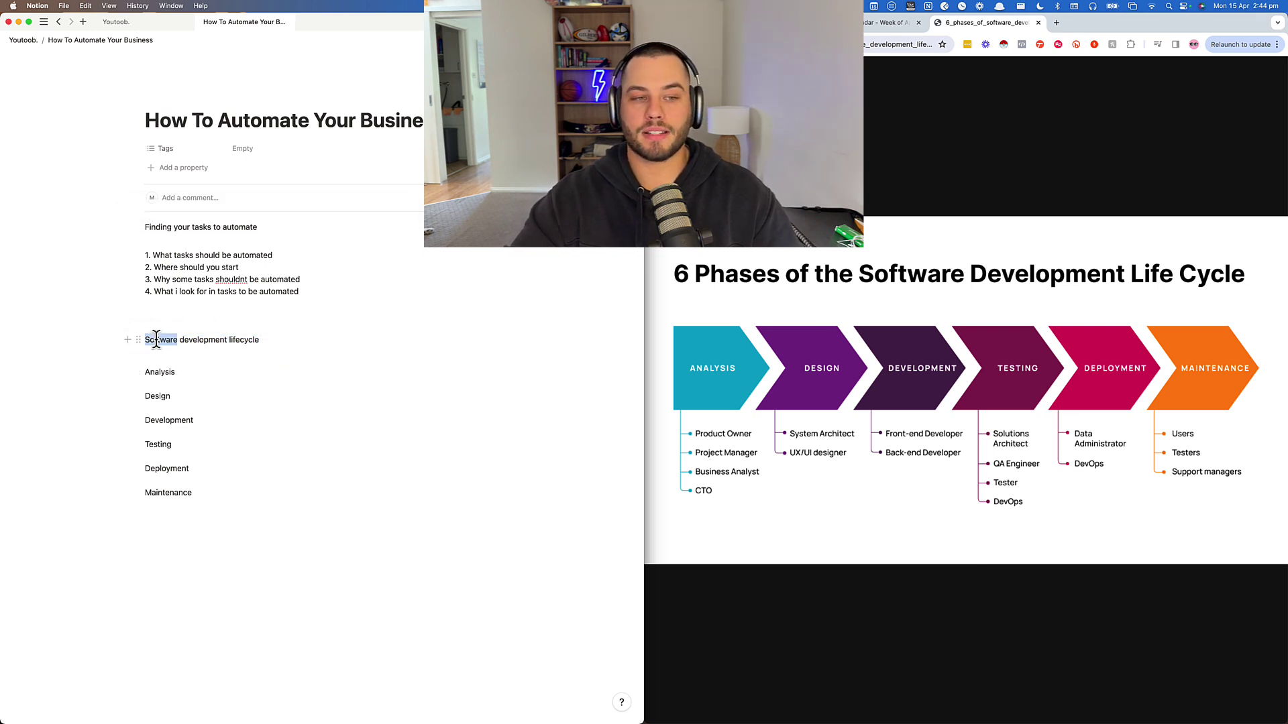
click(275, 340)
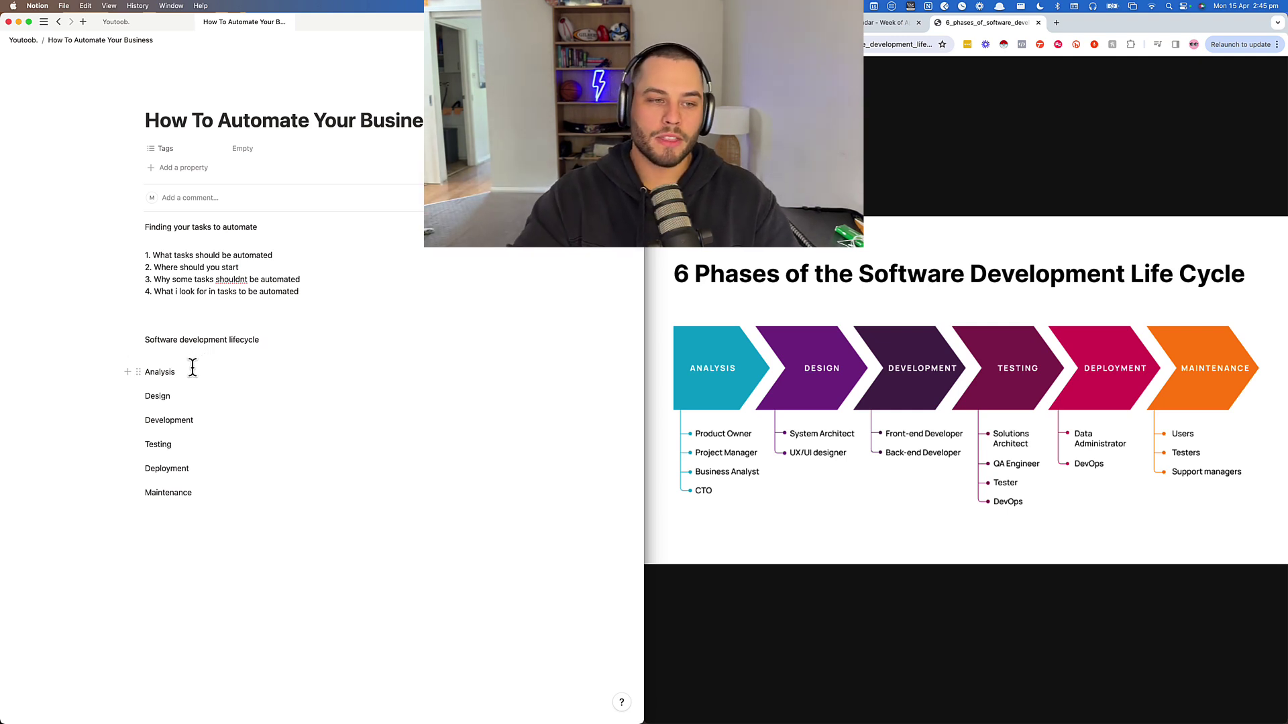
drag(192, 372, 142, 375)
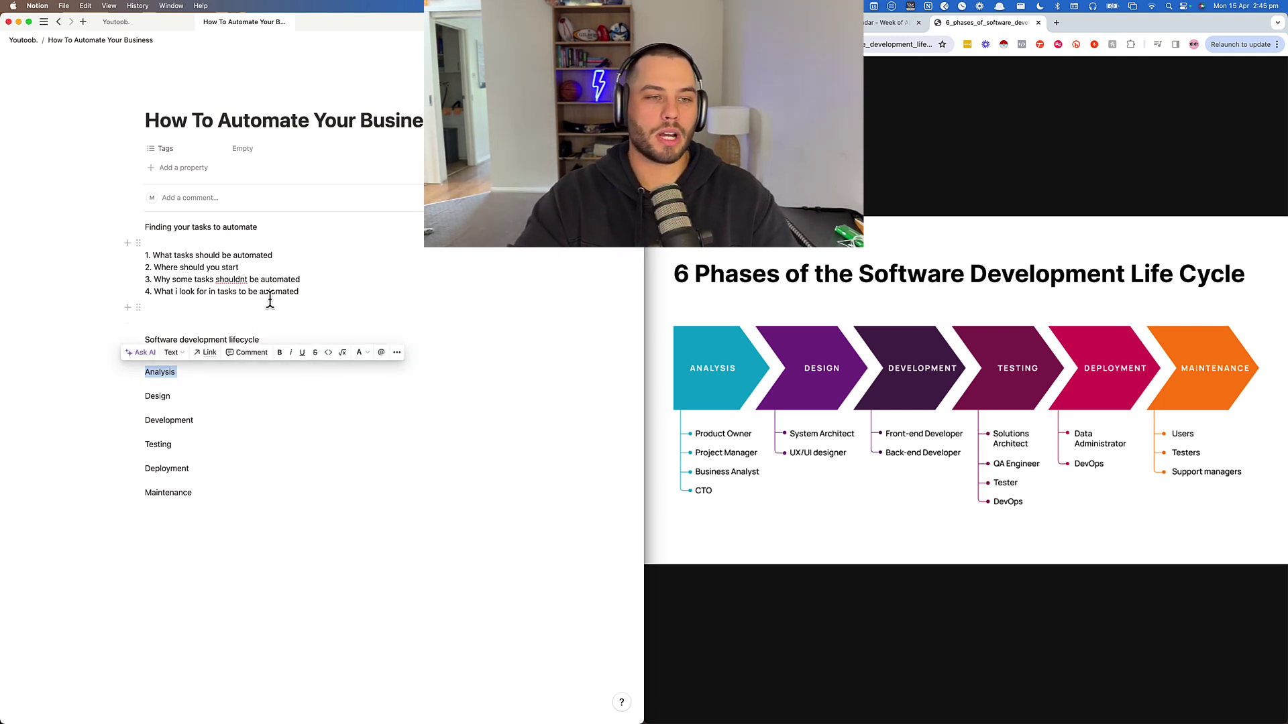
drag(305, 288, 142, 226)
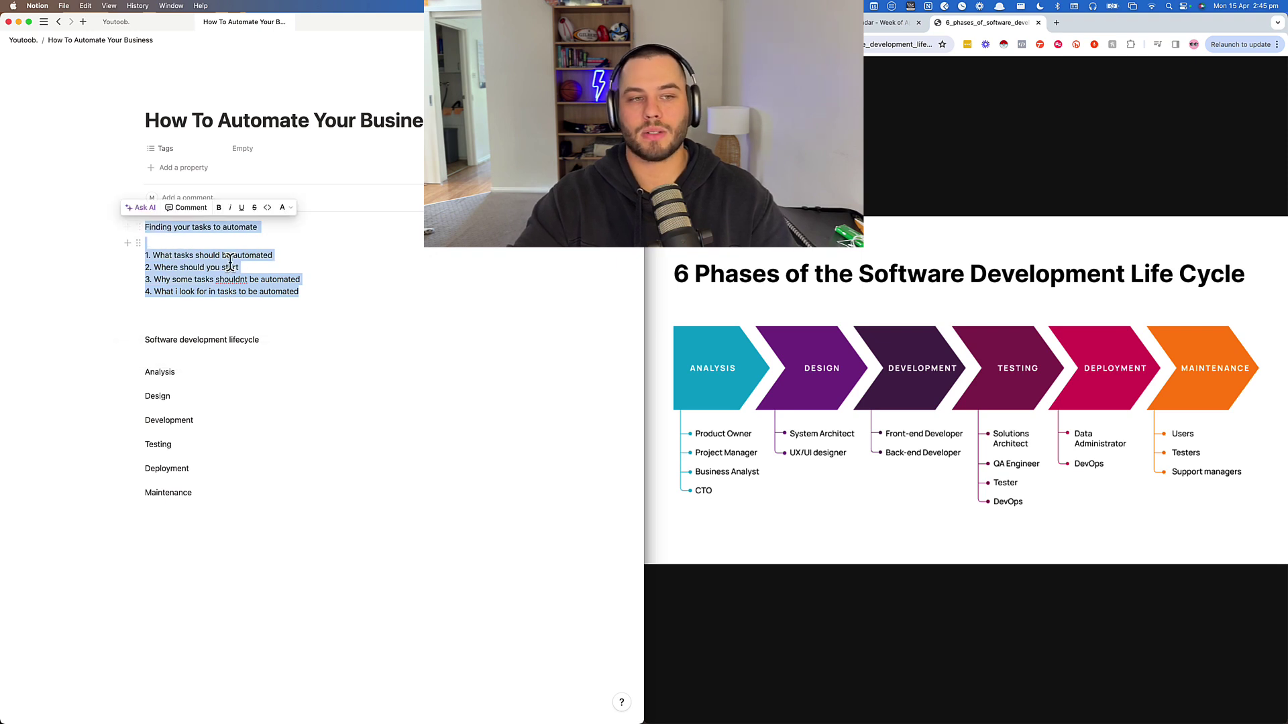
double_click(188, 372)
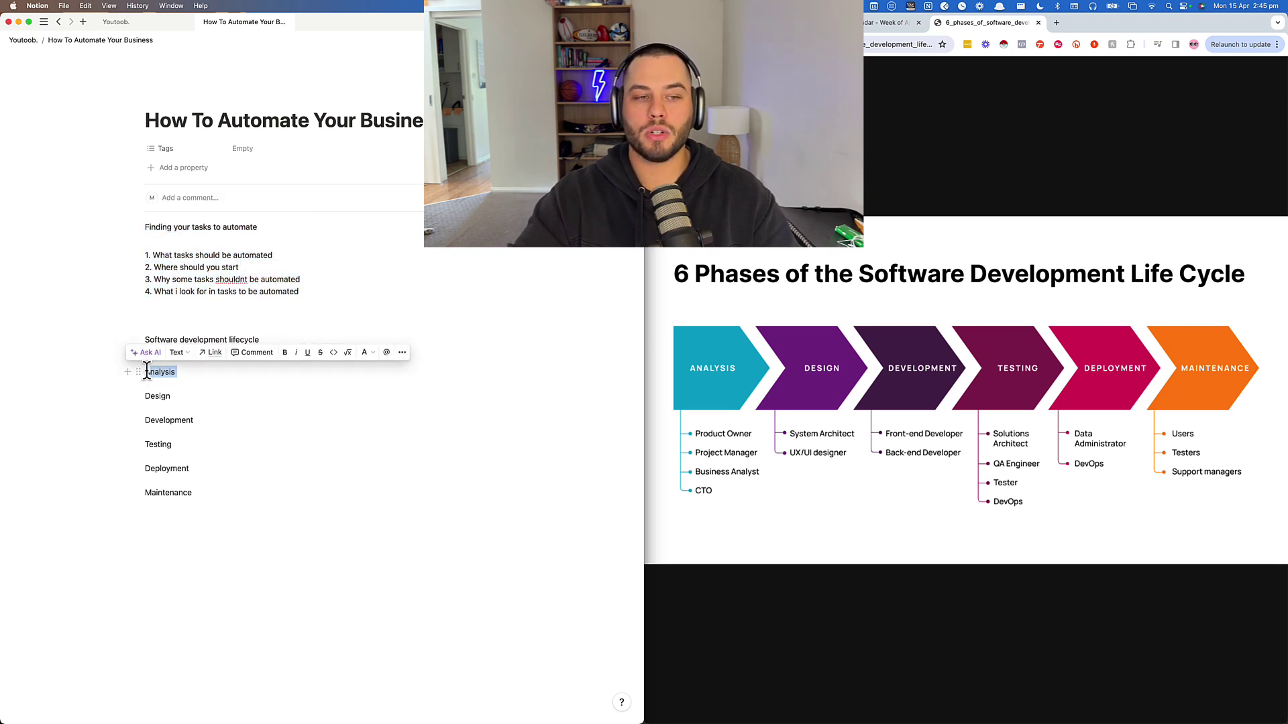
Add numbered notes '1. task' and '2. make, or zapier — python,' under Analysis
click(184, 372)
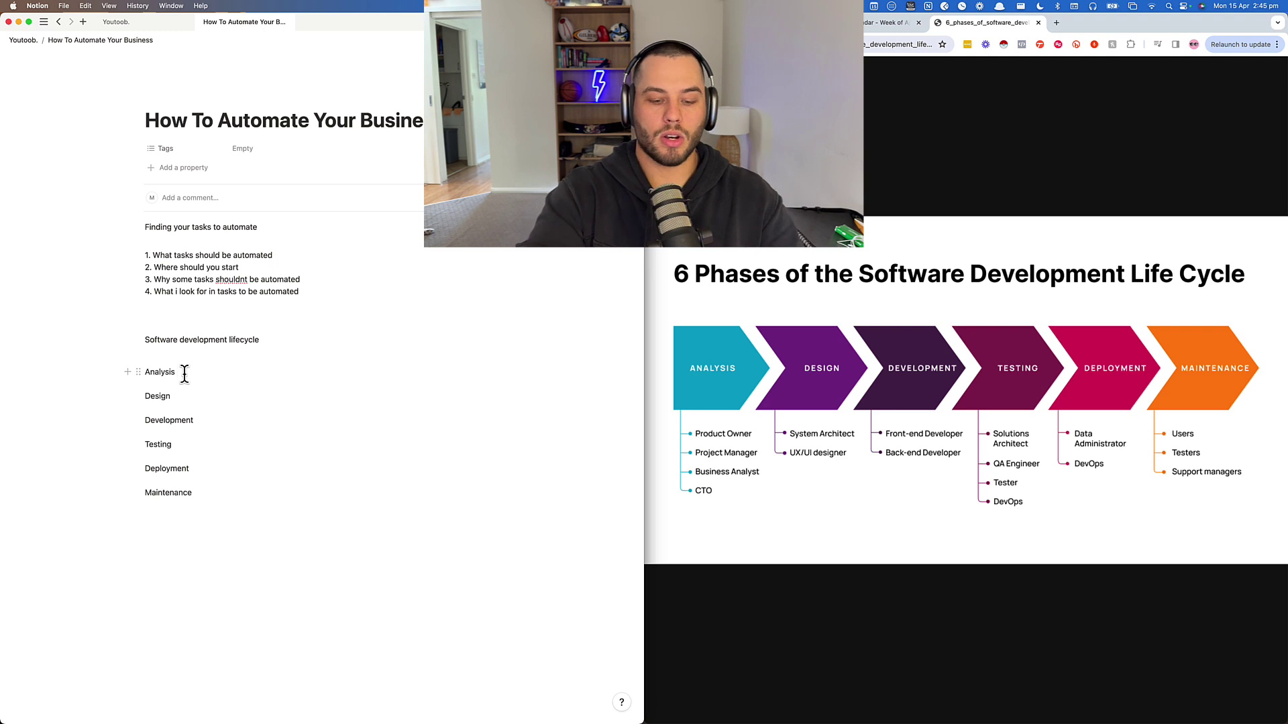
key(Return)
text(1. )
text(tasks)
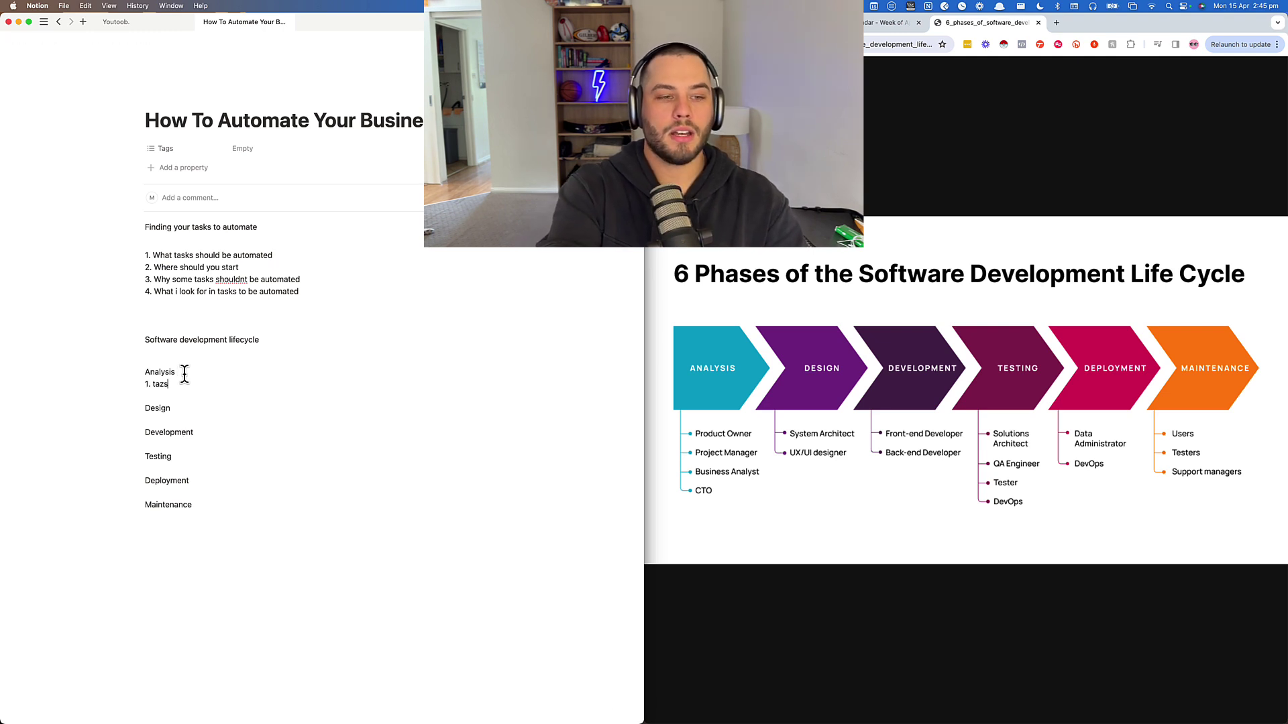
key(BackSpace)
key(BackSpace)
key(BackSpace)
text(z)
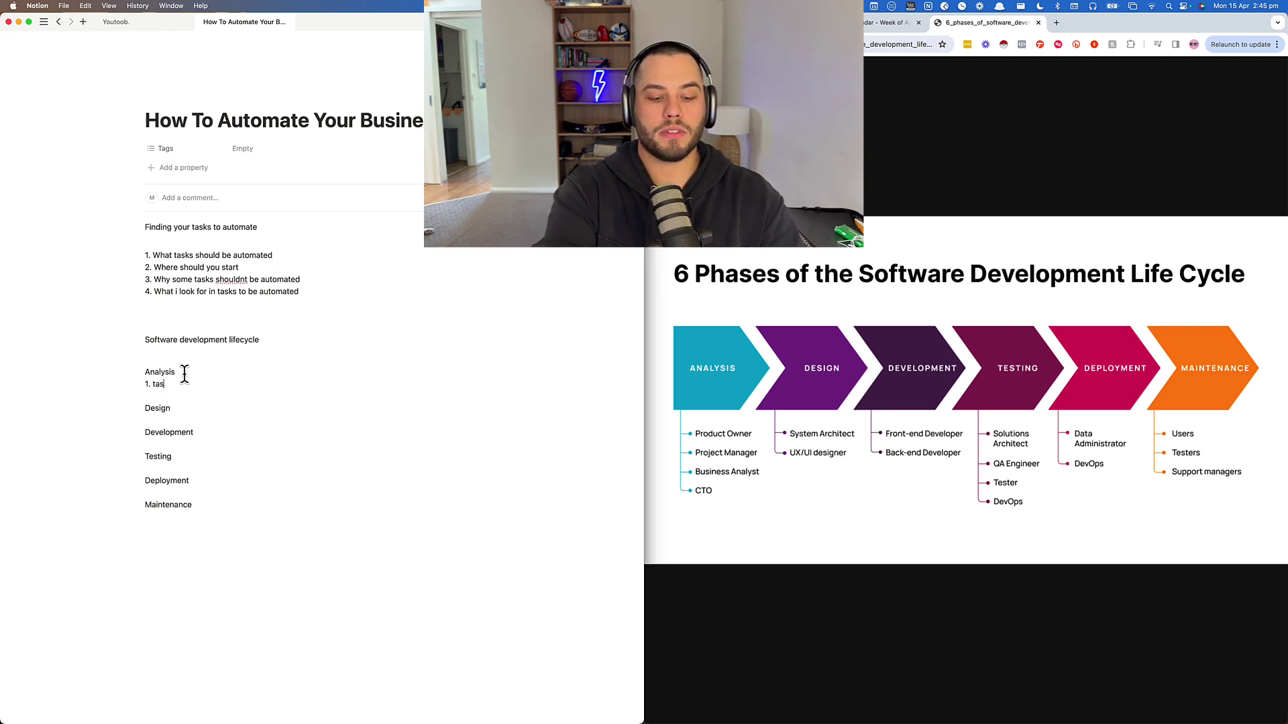
text(k)
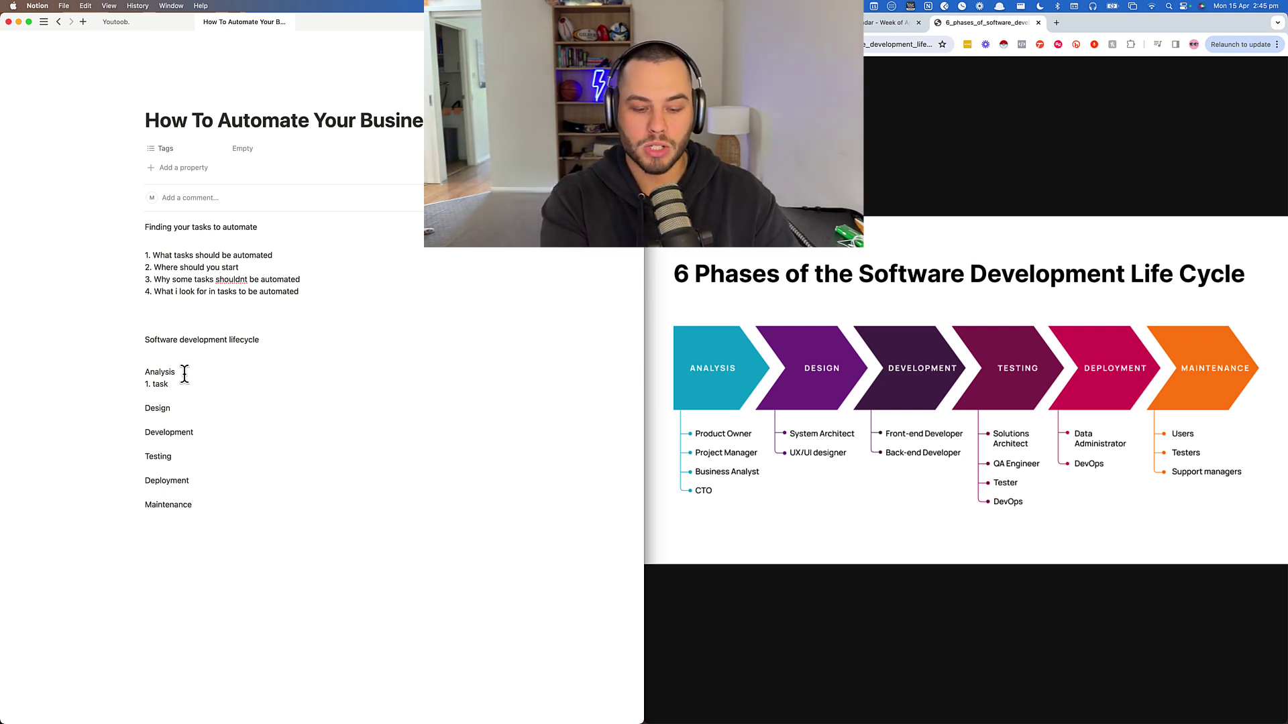
key(Return)
text(2.)
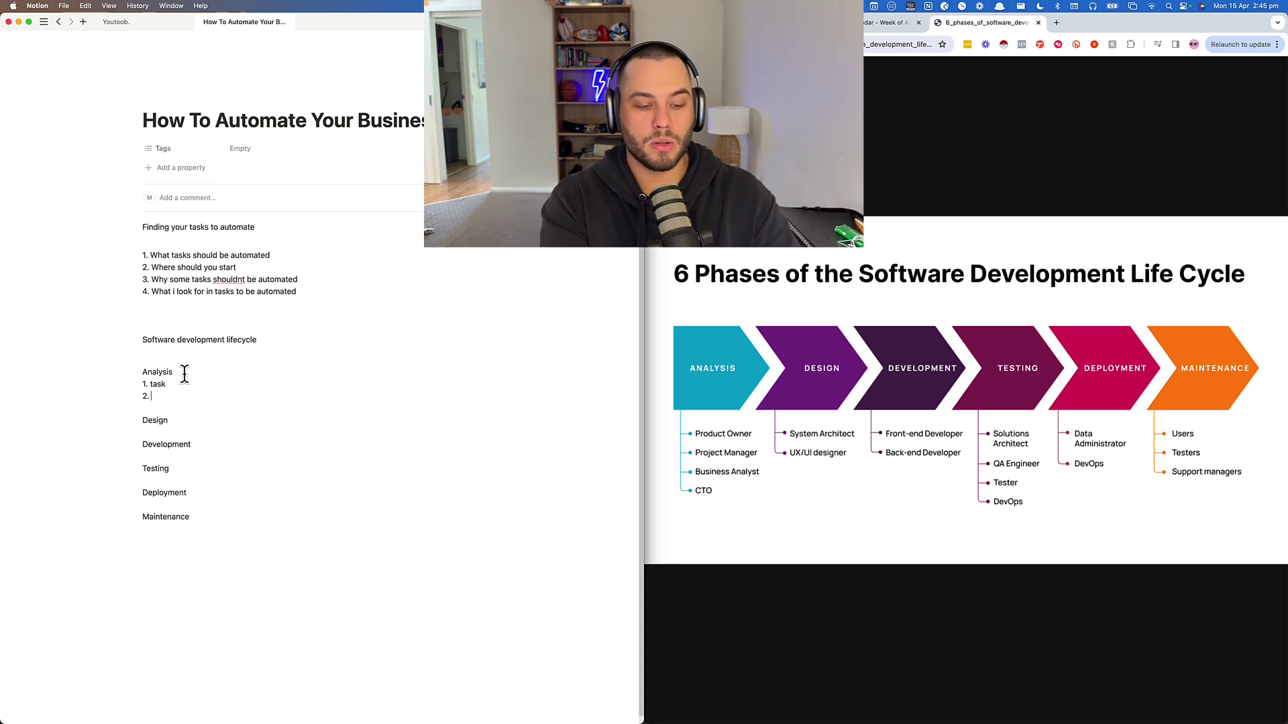
text(make, or )
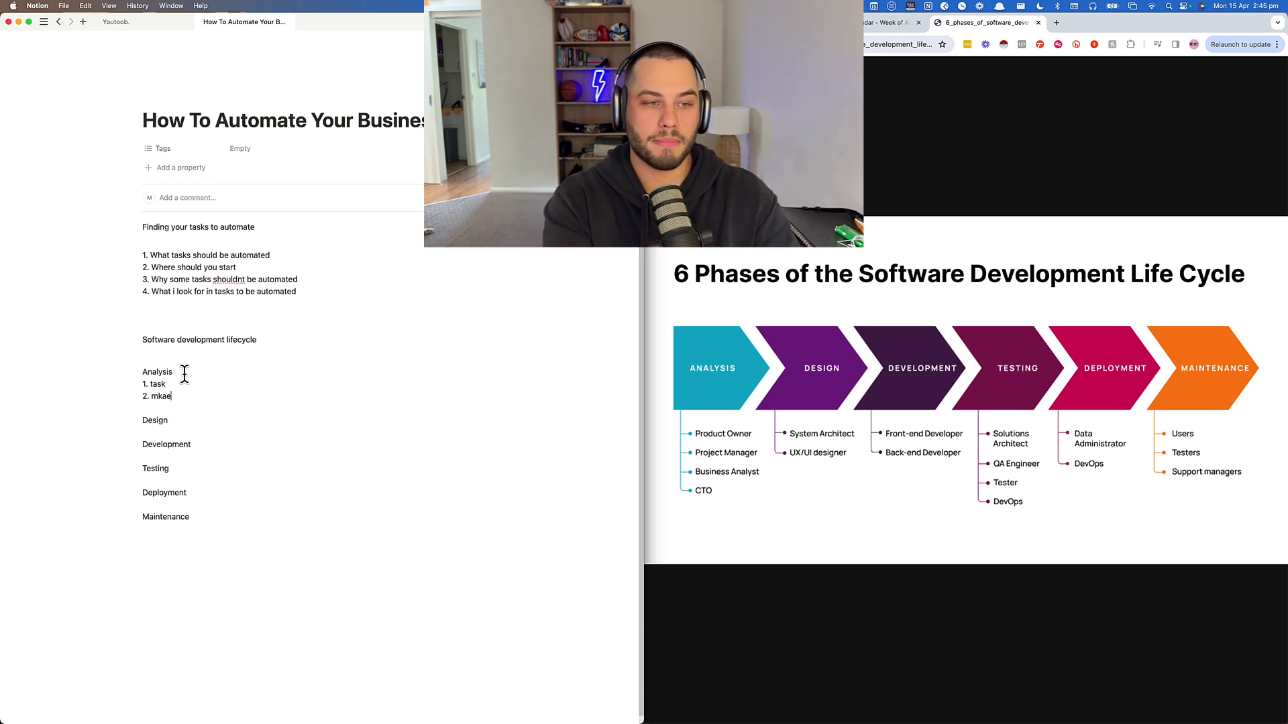
text(za)
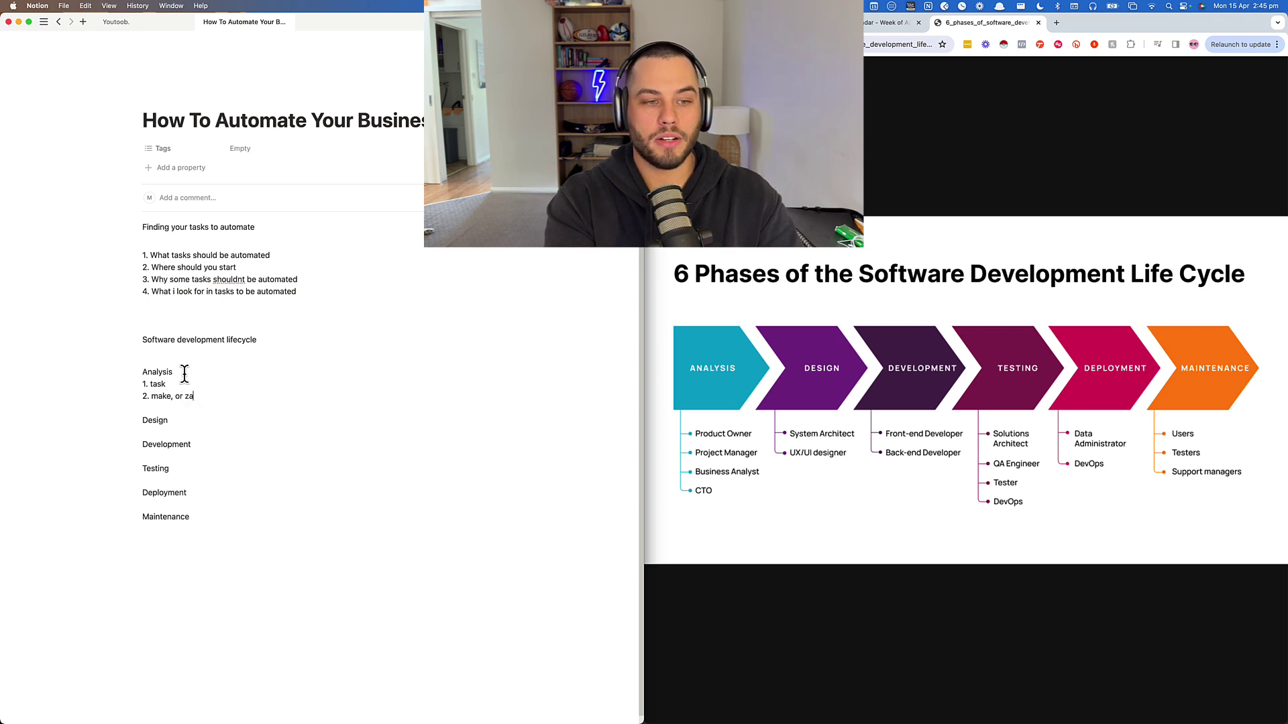
text(pier -- python)
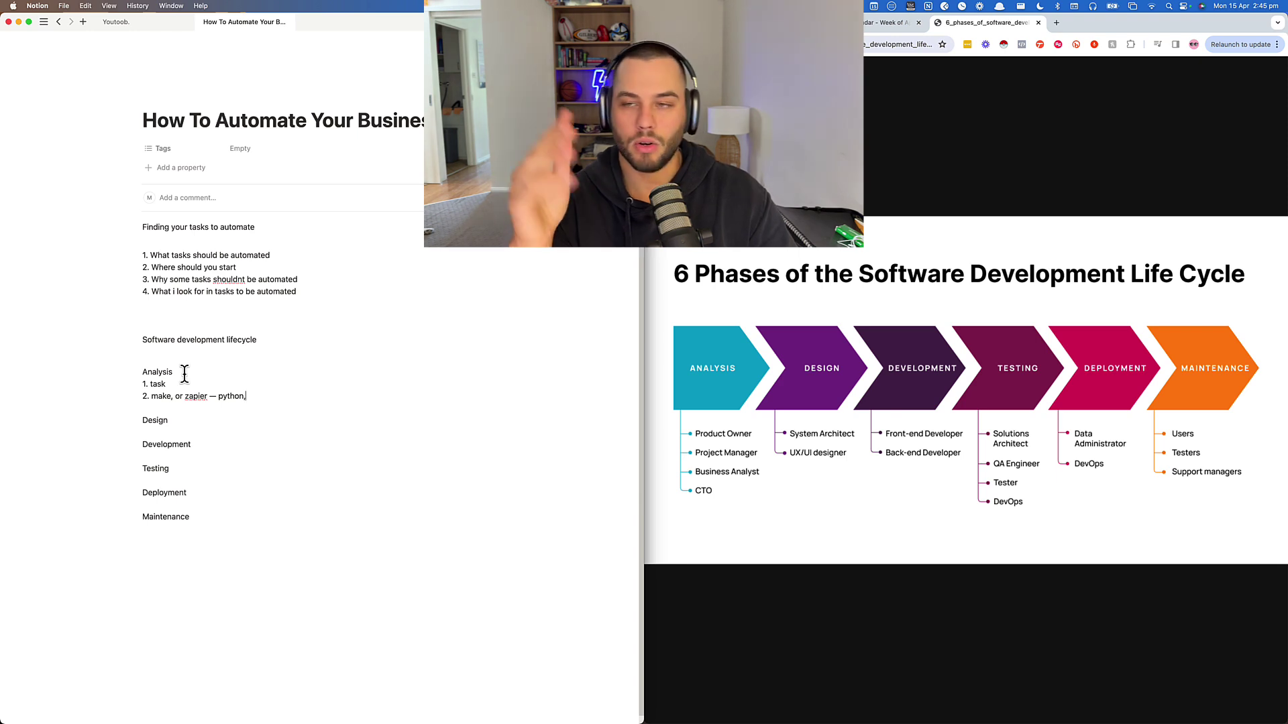
text(,)
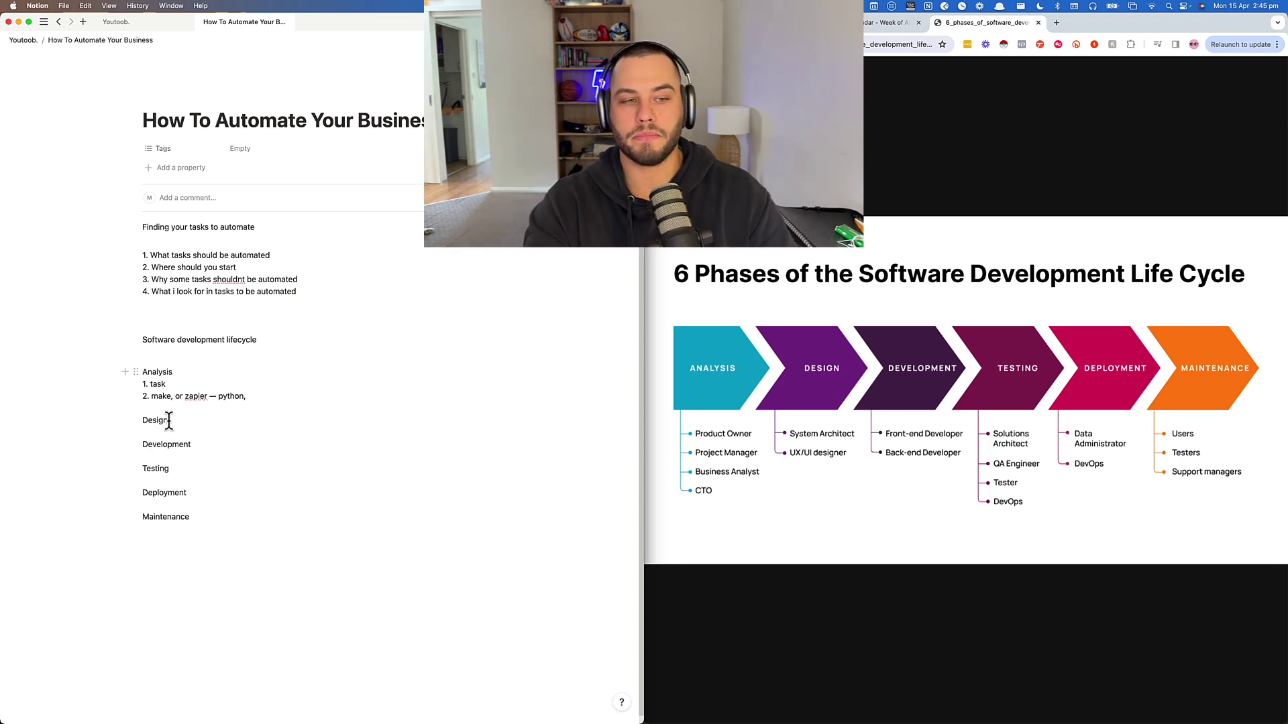
Extend the first Analysis note to read 'task / problem'
double_click(157, 384)
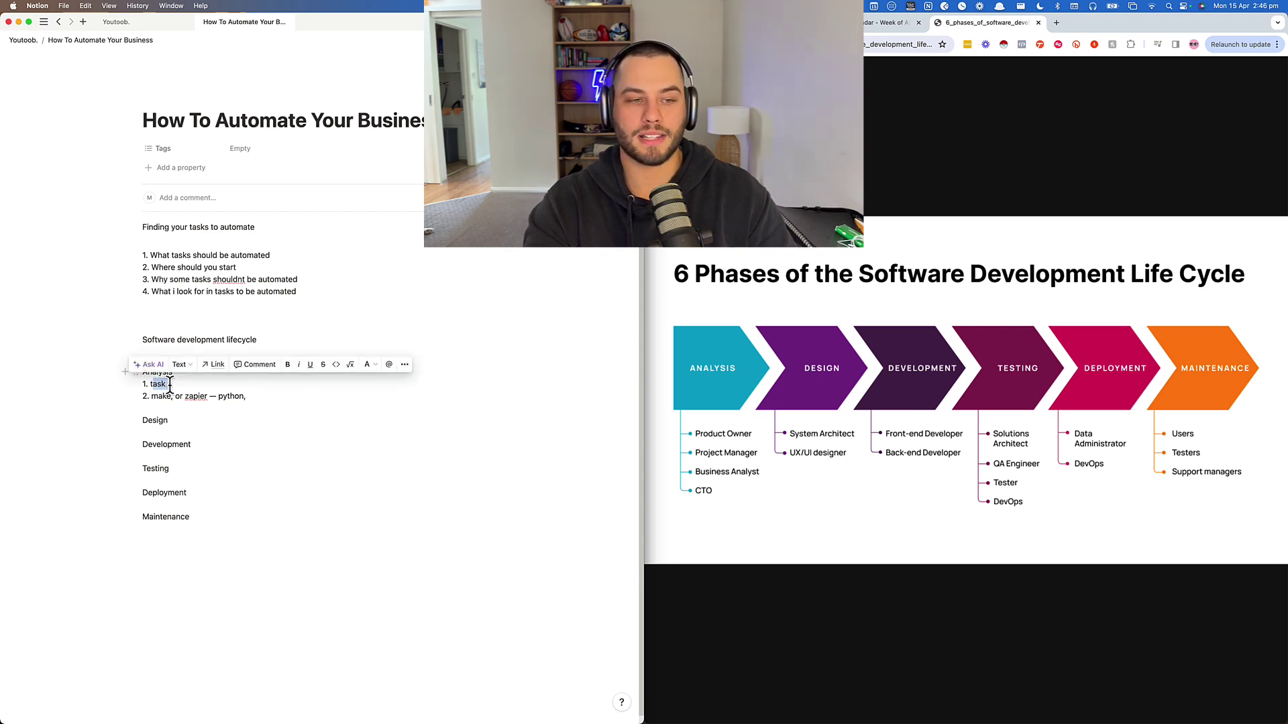
click(165, 384)
text(/ problem)
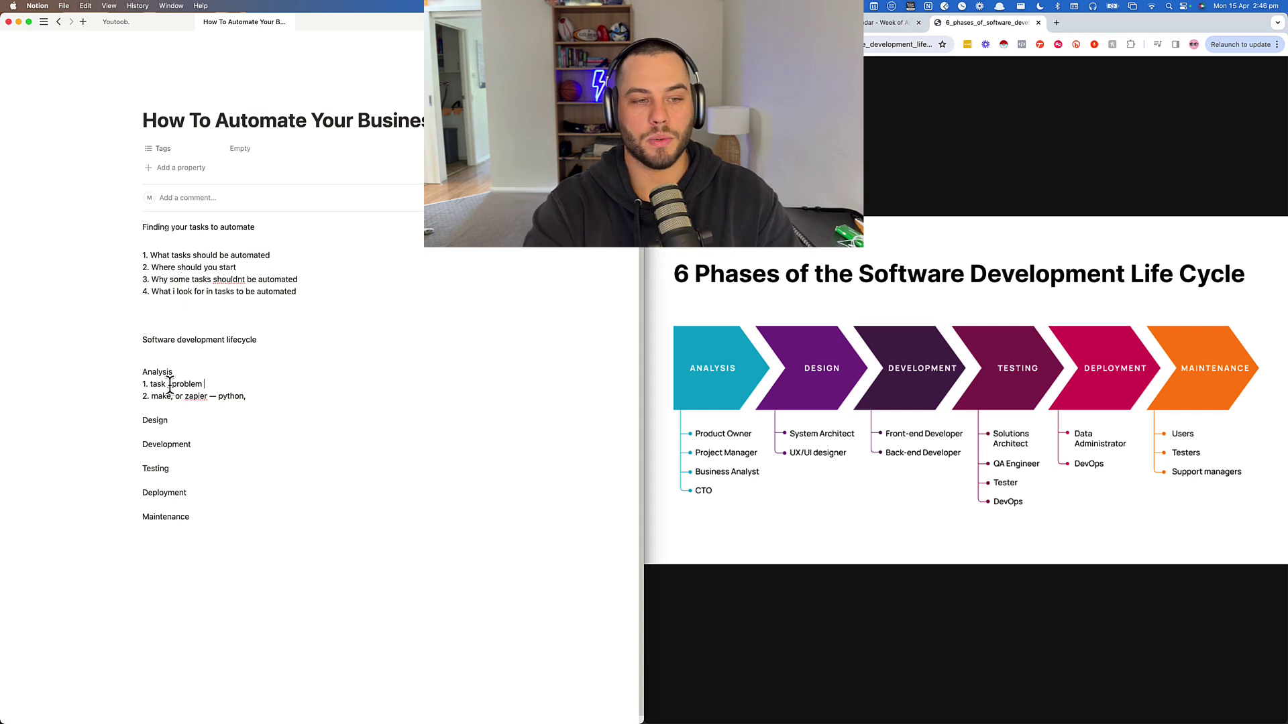
drag(155, 389, 250, 393)
click(275, 407)
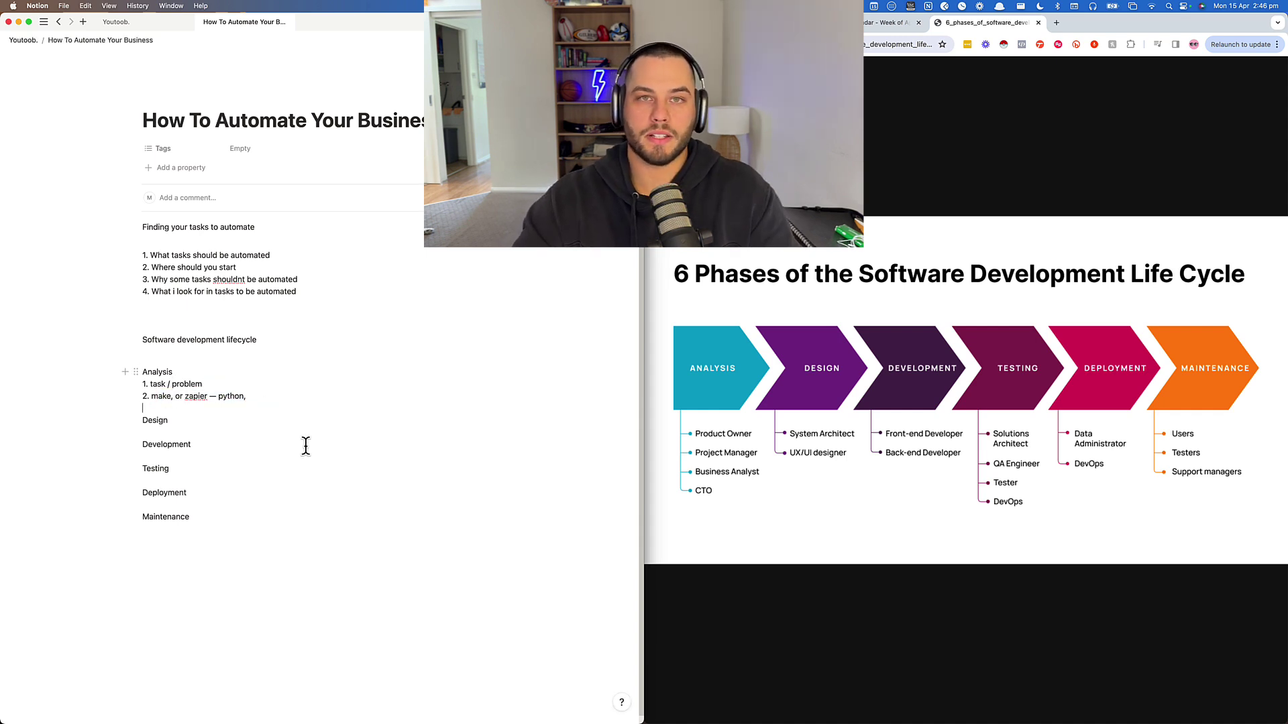
Add the note '1. mind map of the automation' beneath the Design phase
click(191, 421)
key(Return)
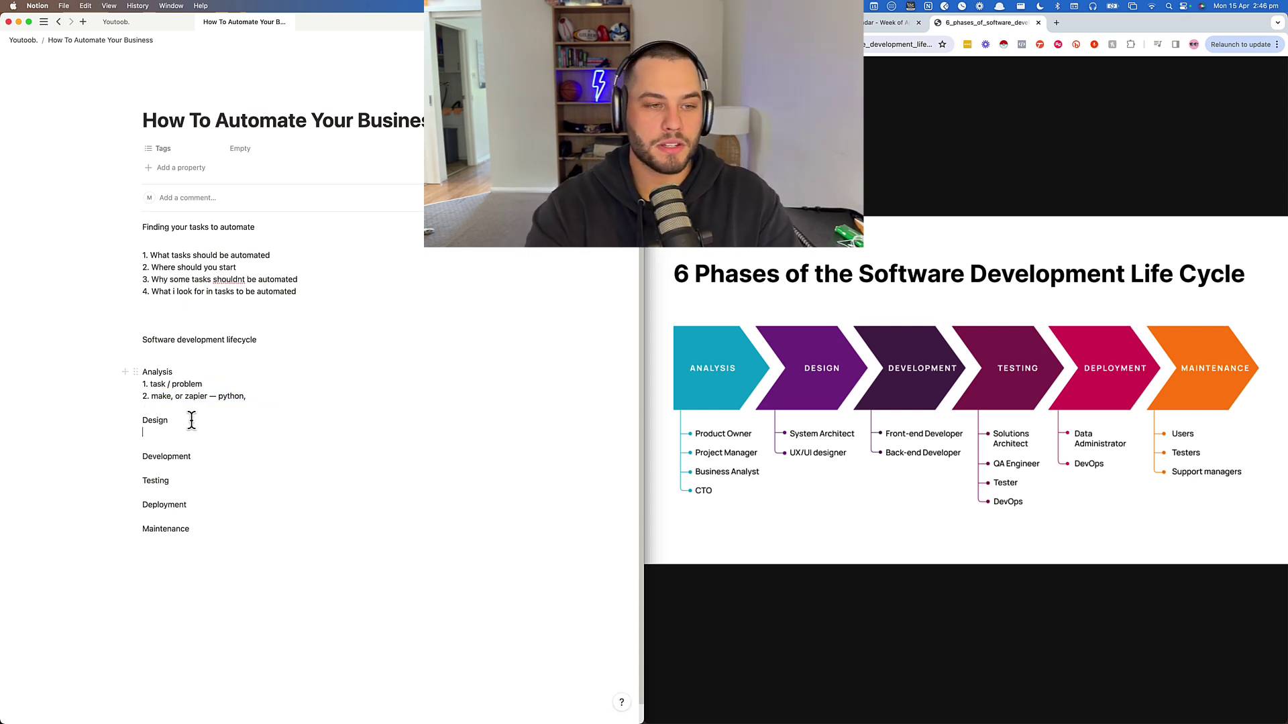
text(1. mind)
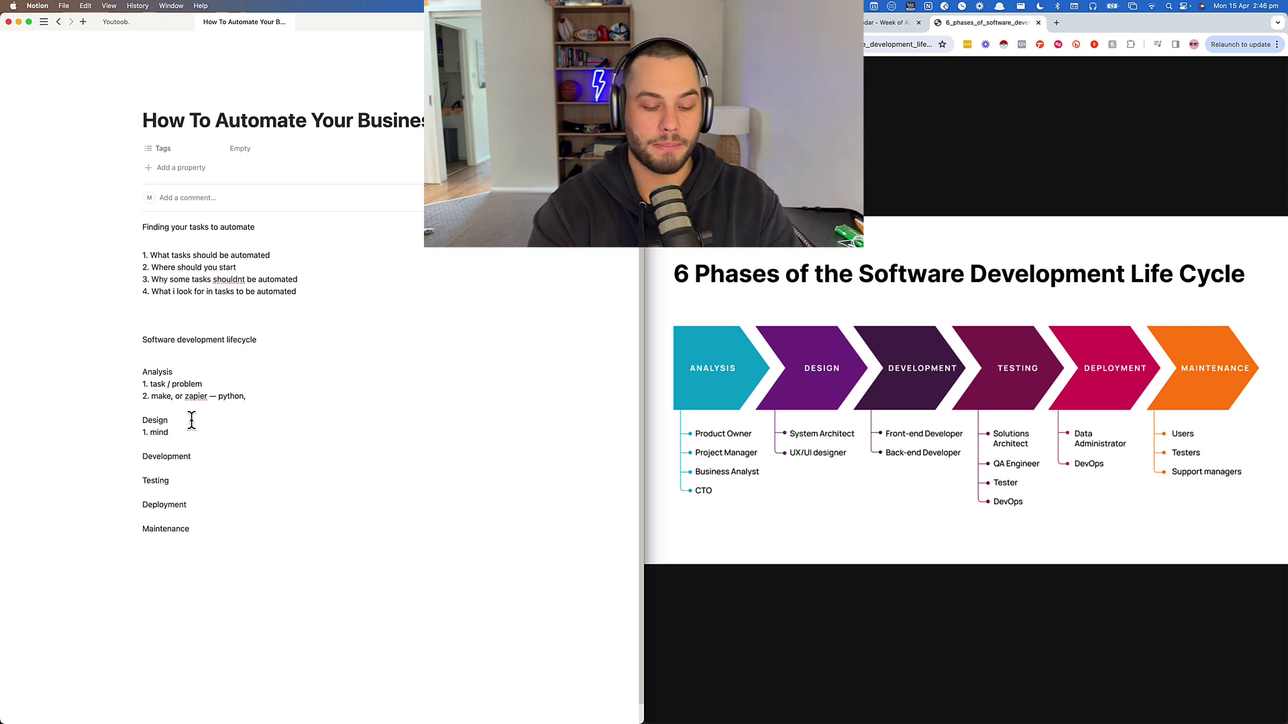
text( map of )
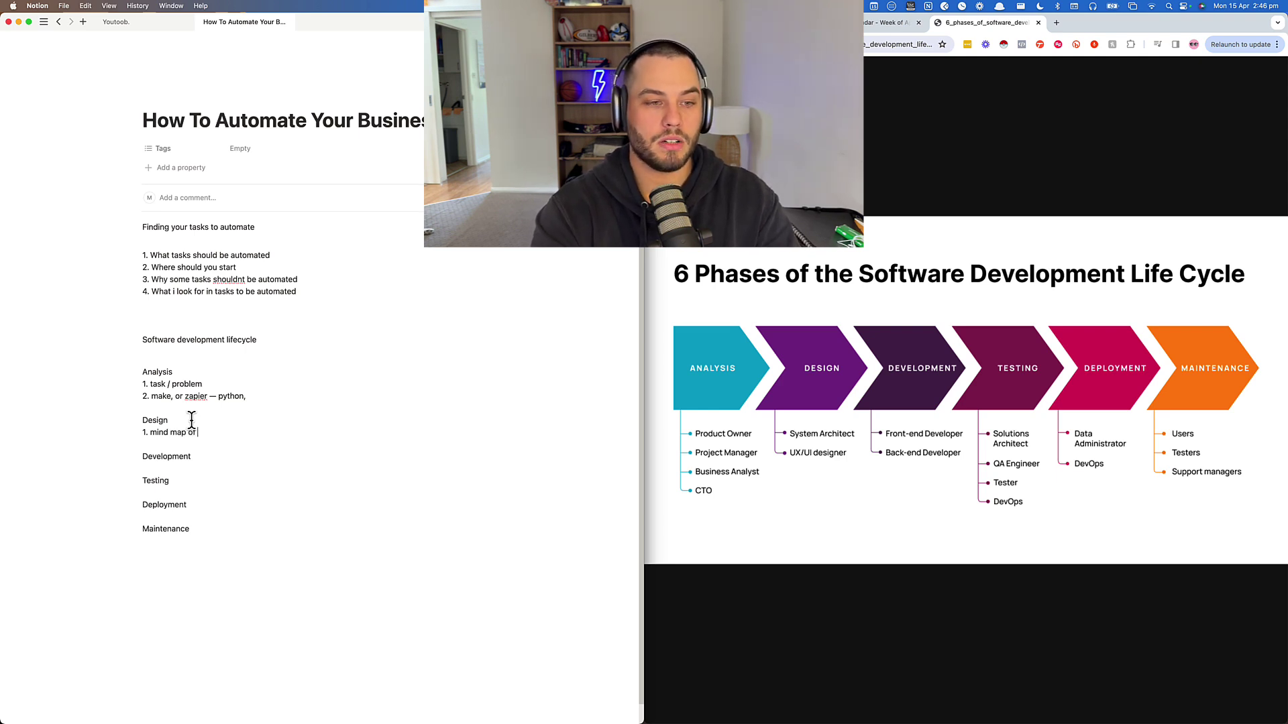
text(the automation)
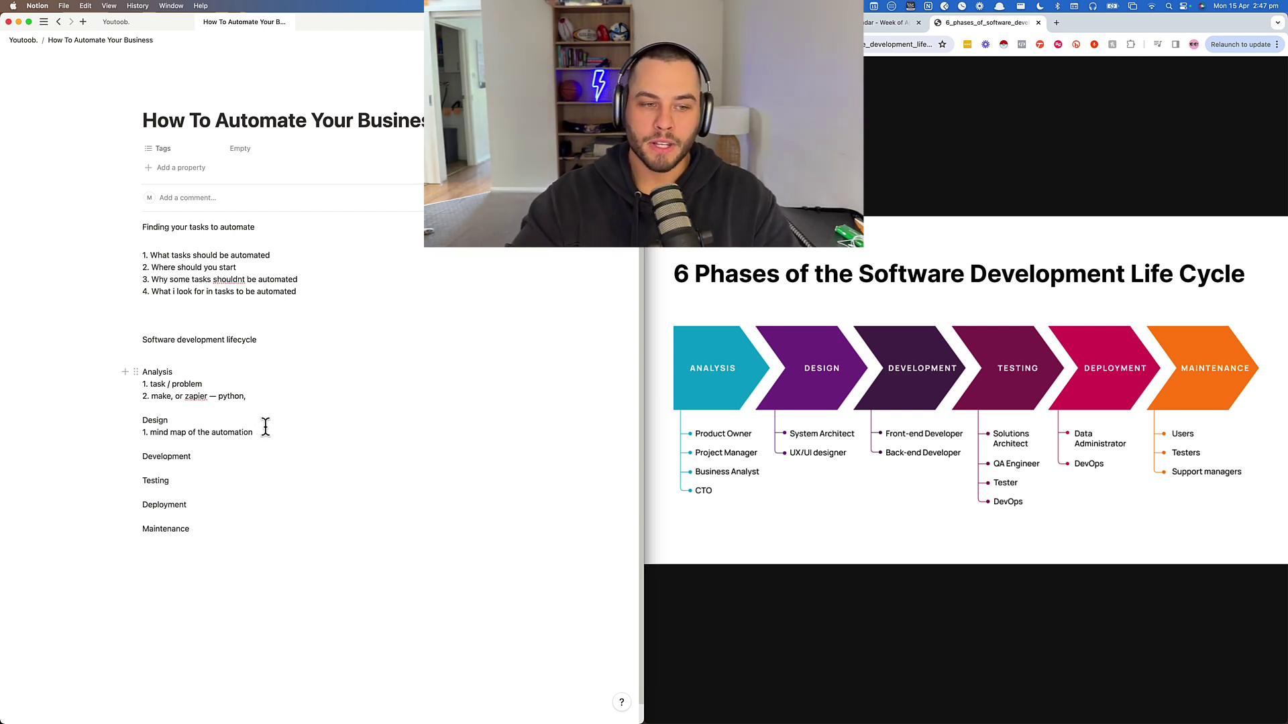
drag(261, 429, 144, 407)
click(203, 455)
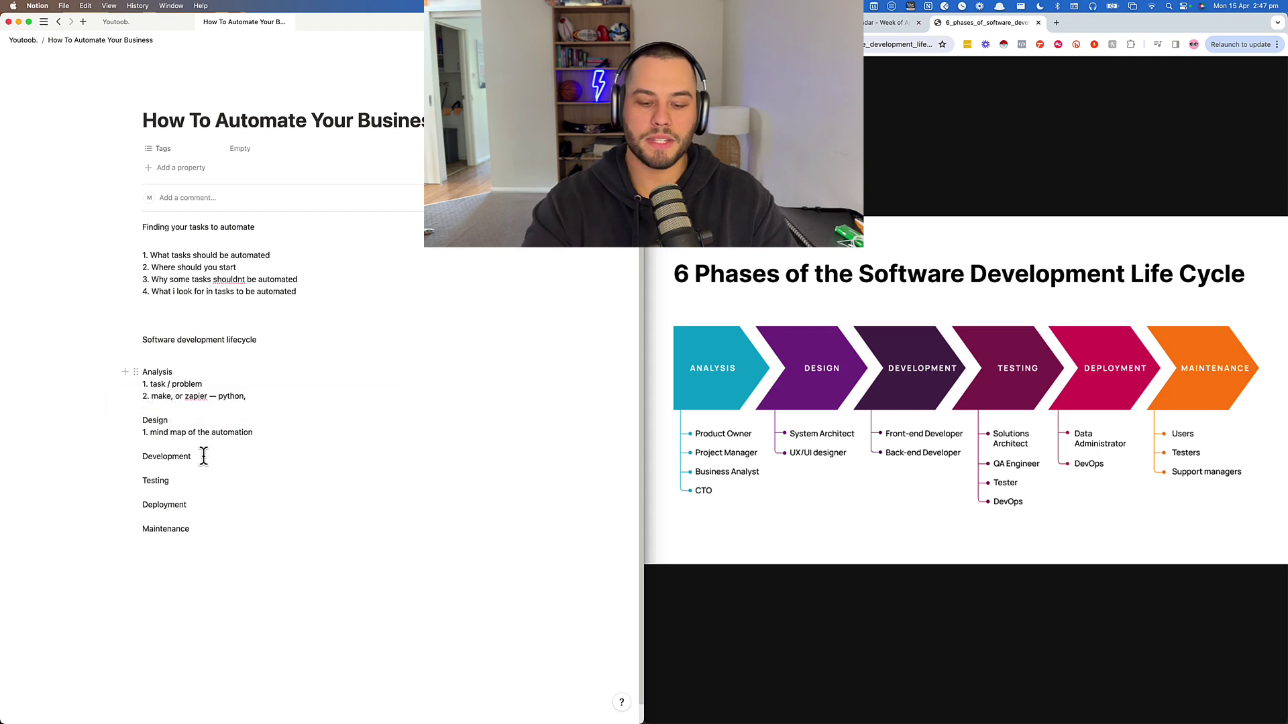
key(Return)
text(1.)
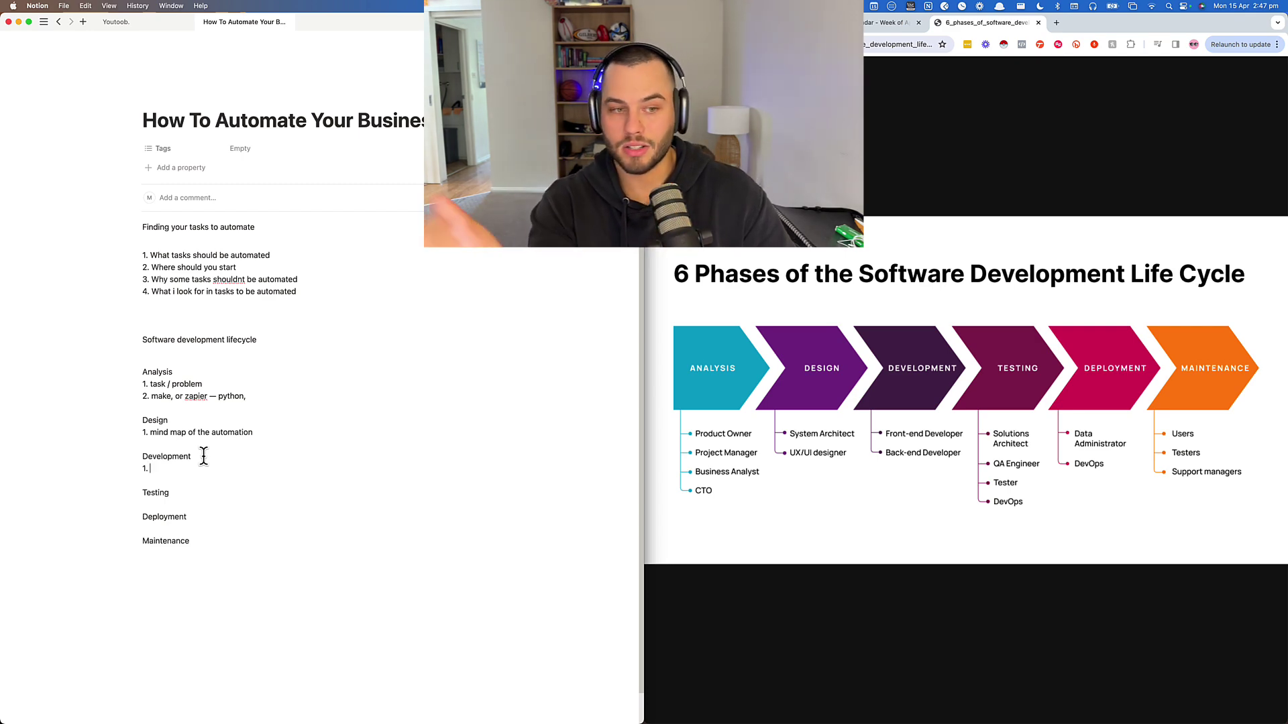
text(Zapier )
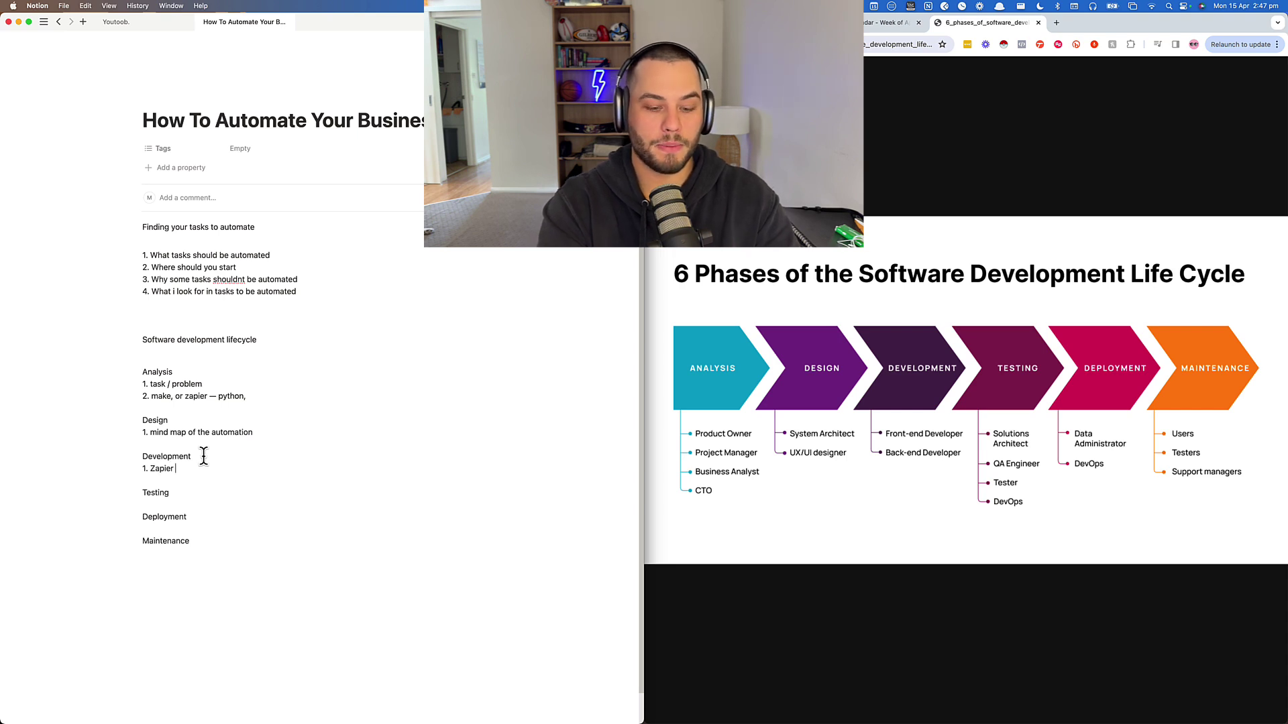
text(or make, or)
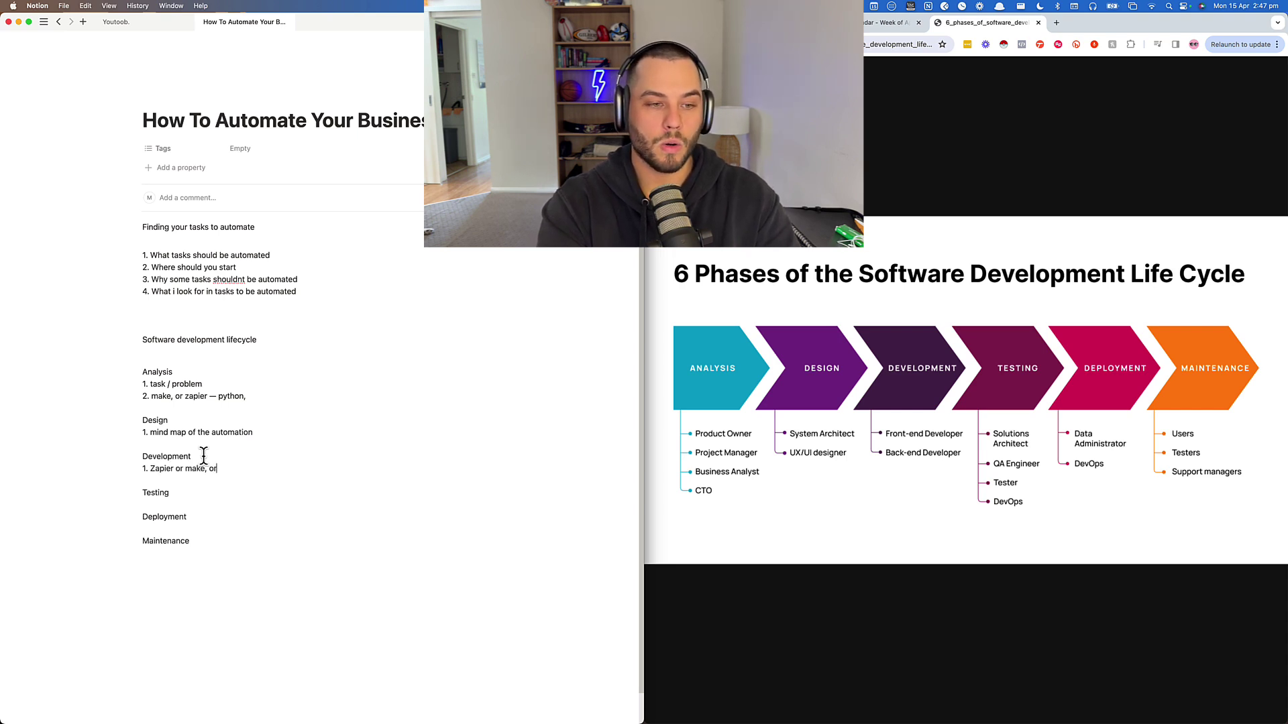
text( n8n )
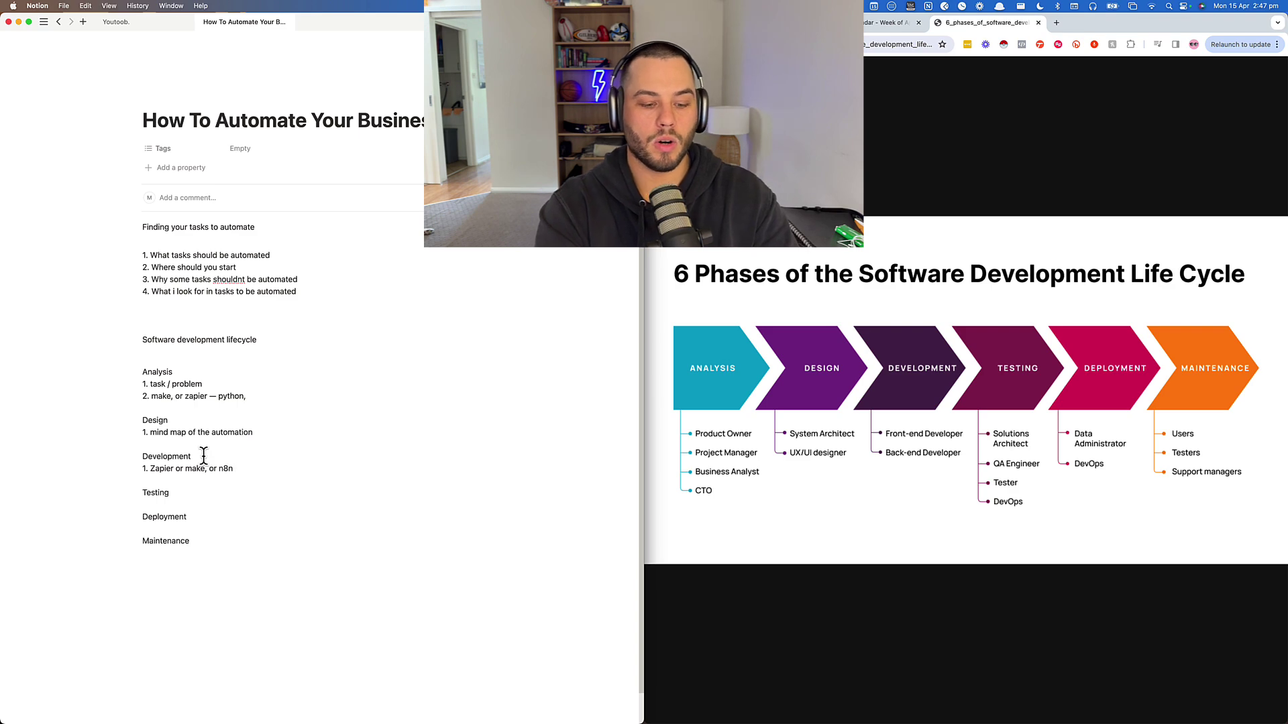
text(ifttt)
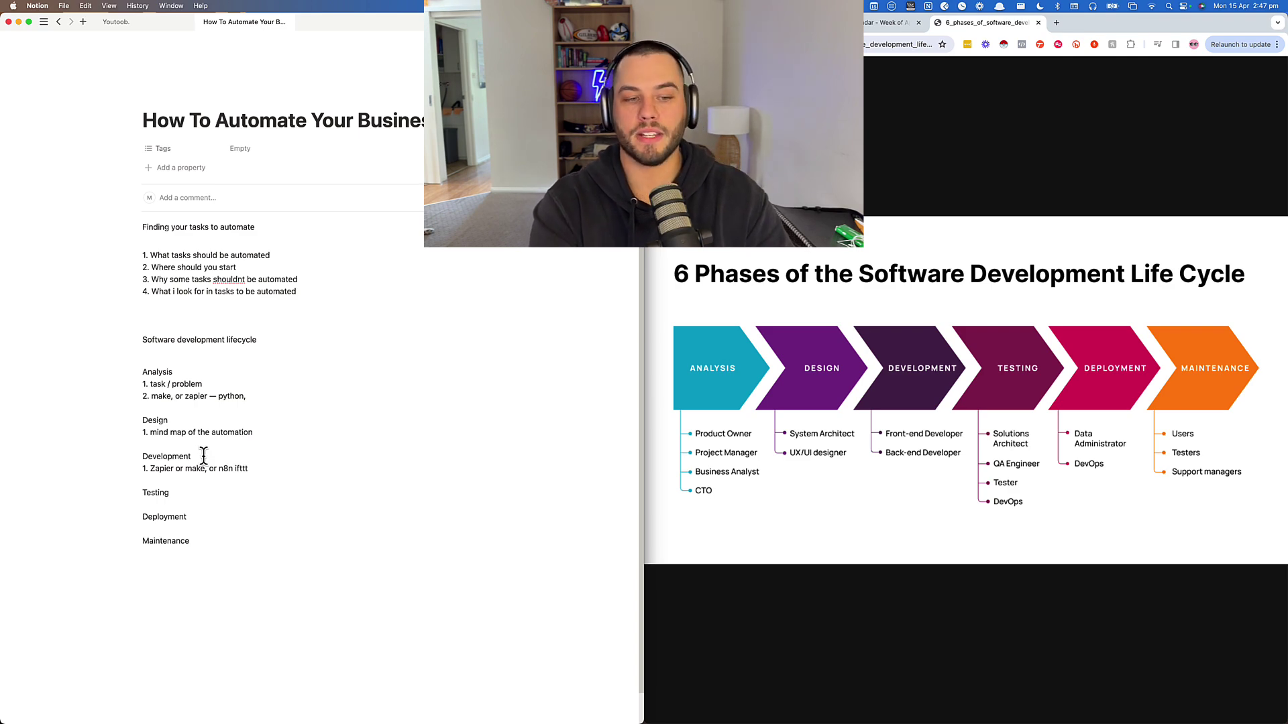
key(shift+Left)
key(shift+Left)
key(shift+Left)
key(shift+Left)
key(shift+Left)
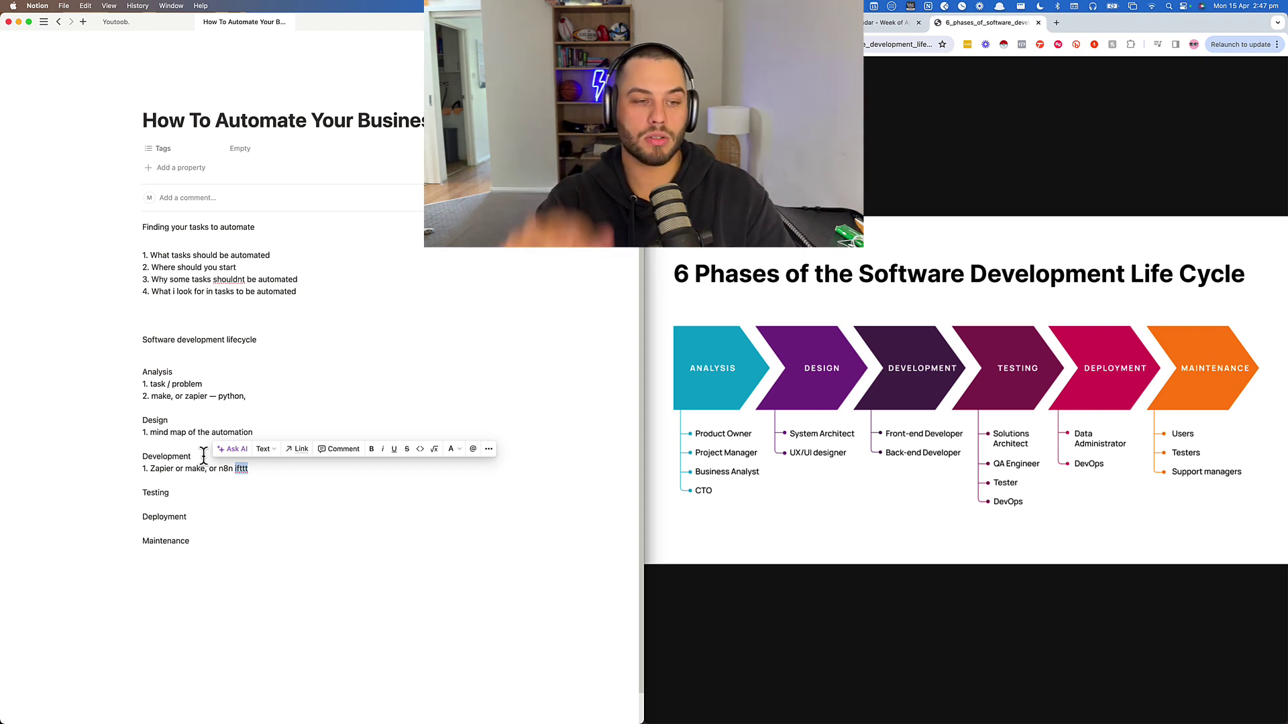
key(Left)
key(Left)
key(Left)
key(Left)
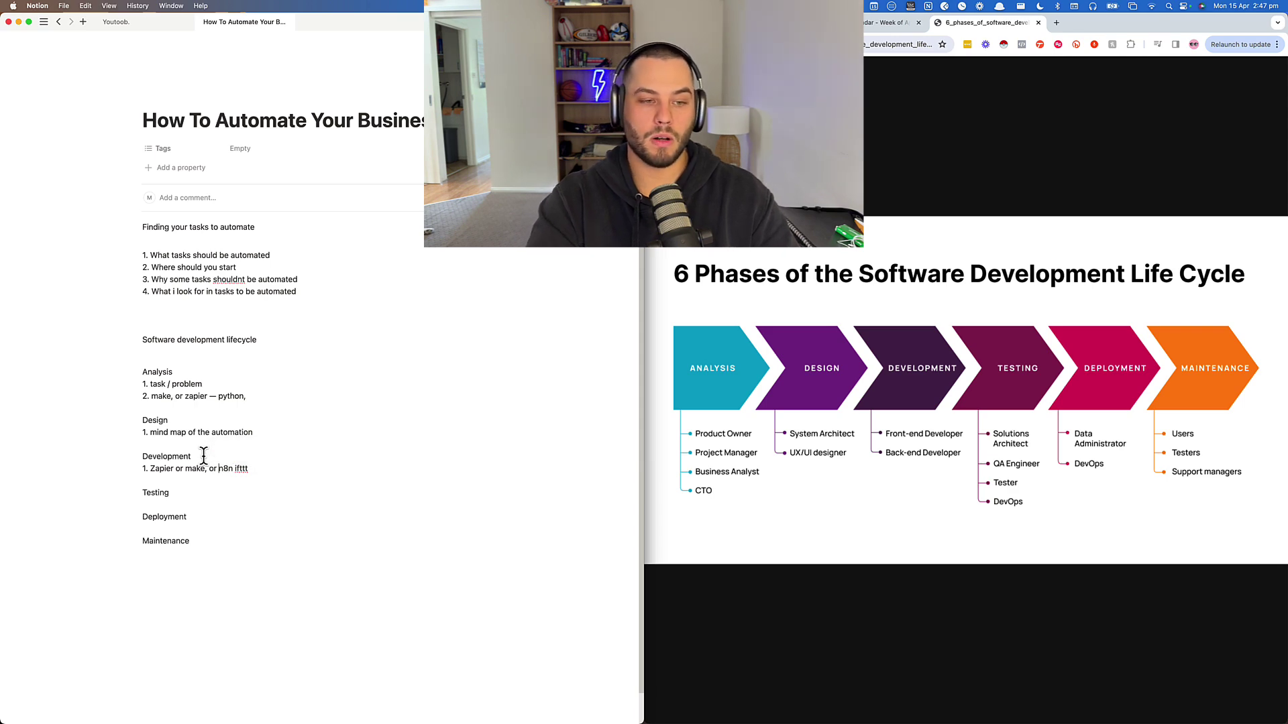
key(alt+shift+Right)
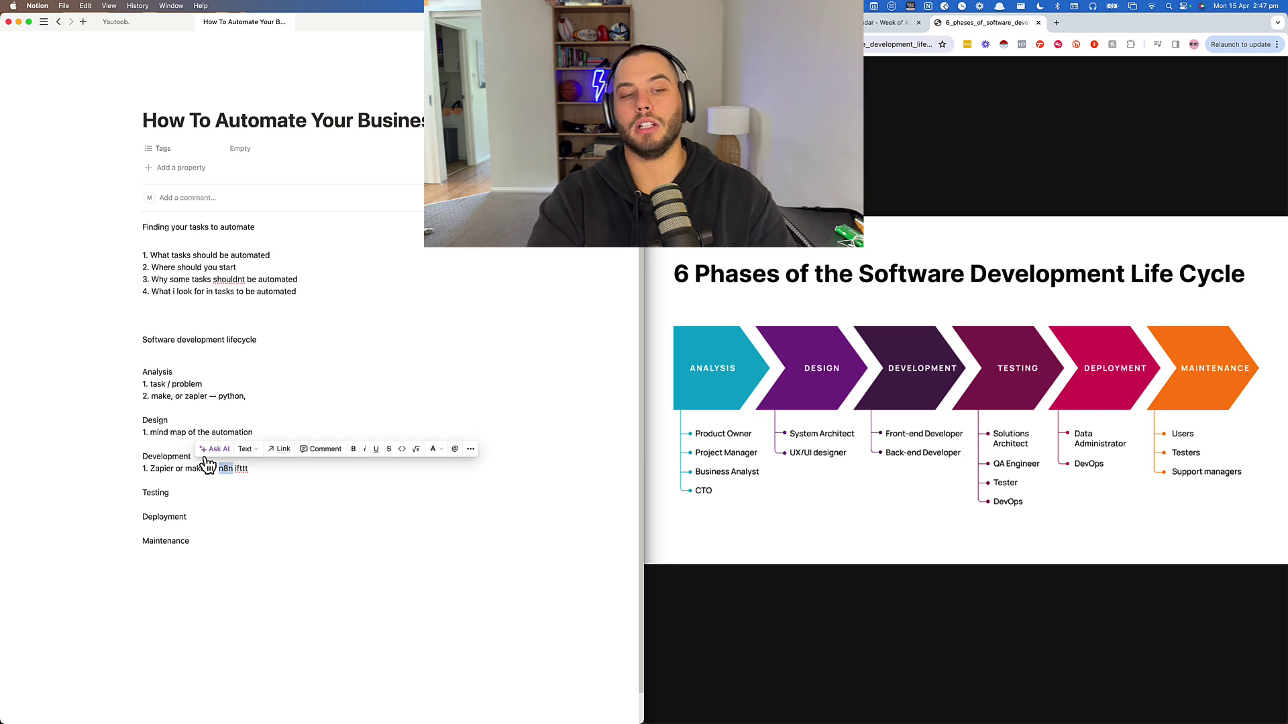
key(Left)
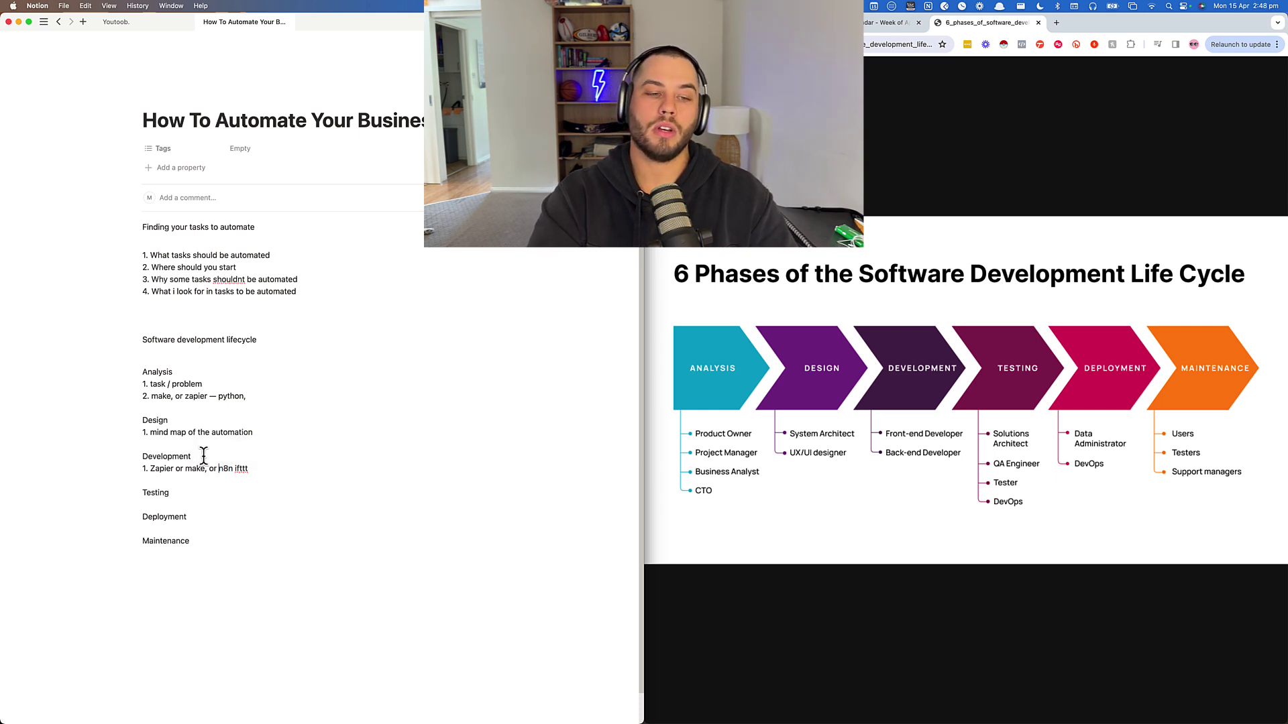
key(alt+shift+Left)
key(alt+shift+Left)
key(alt+shift+Left)
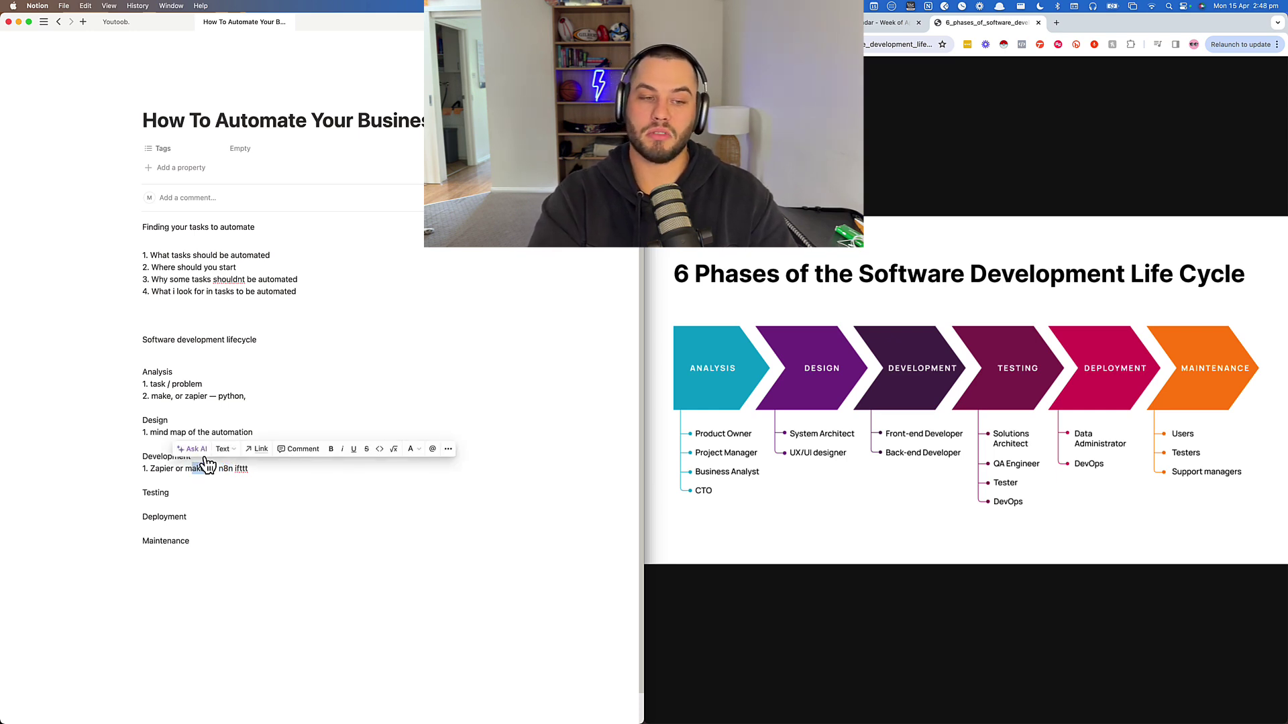
key(Left)
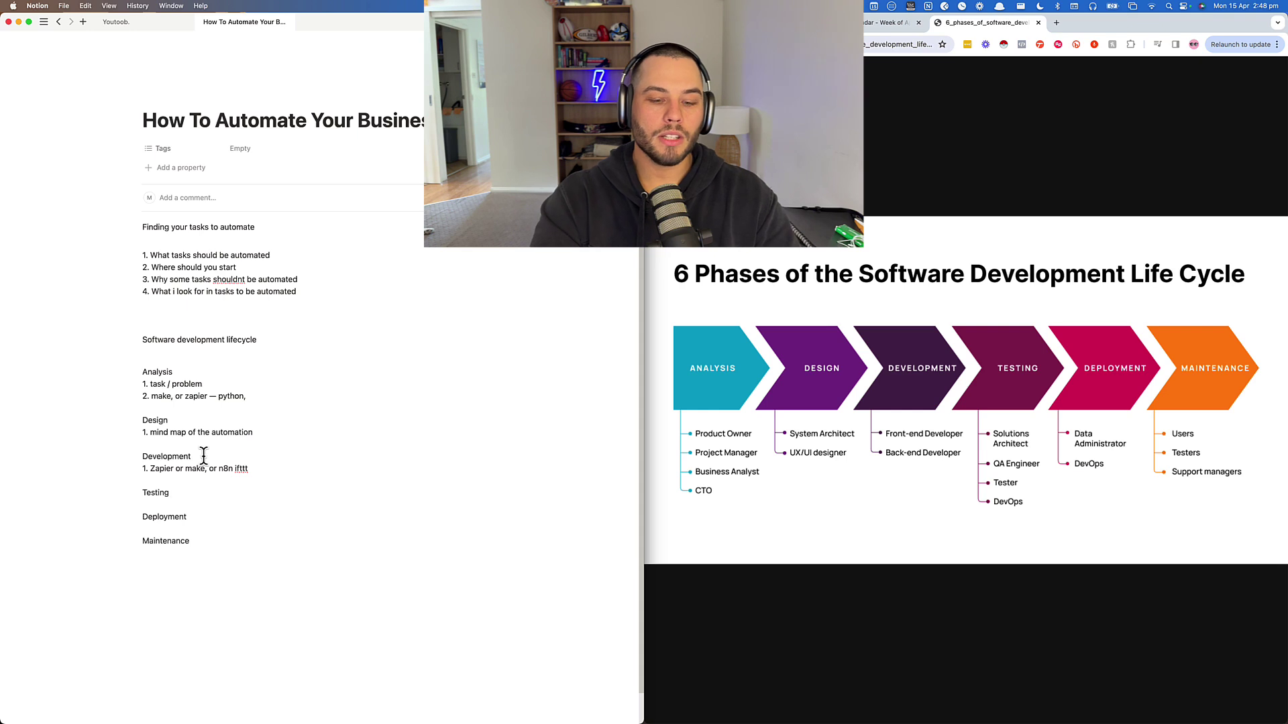
Begin a numbered item on a new line under the Testing heading
key(Down)
key(Down)
key(Return)
text(1.)
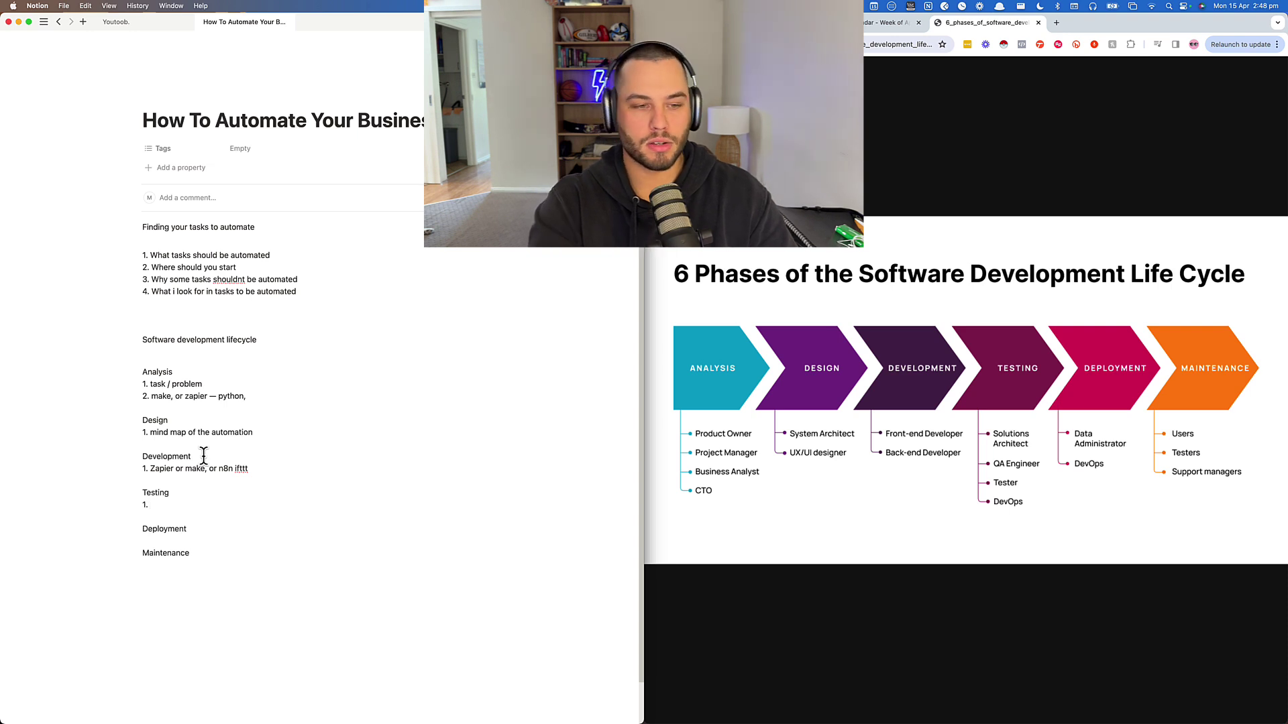
Highlight the Development section while explaining, then return to the empty Testing item
drag(141, 458, 200, 460)
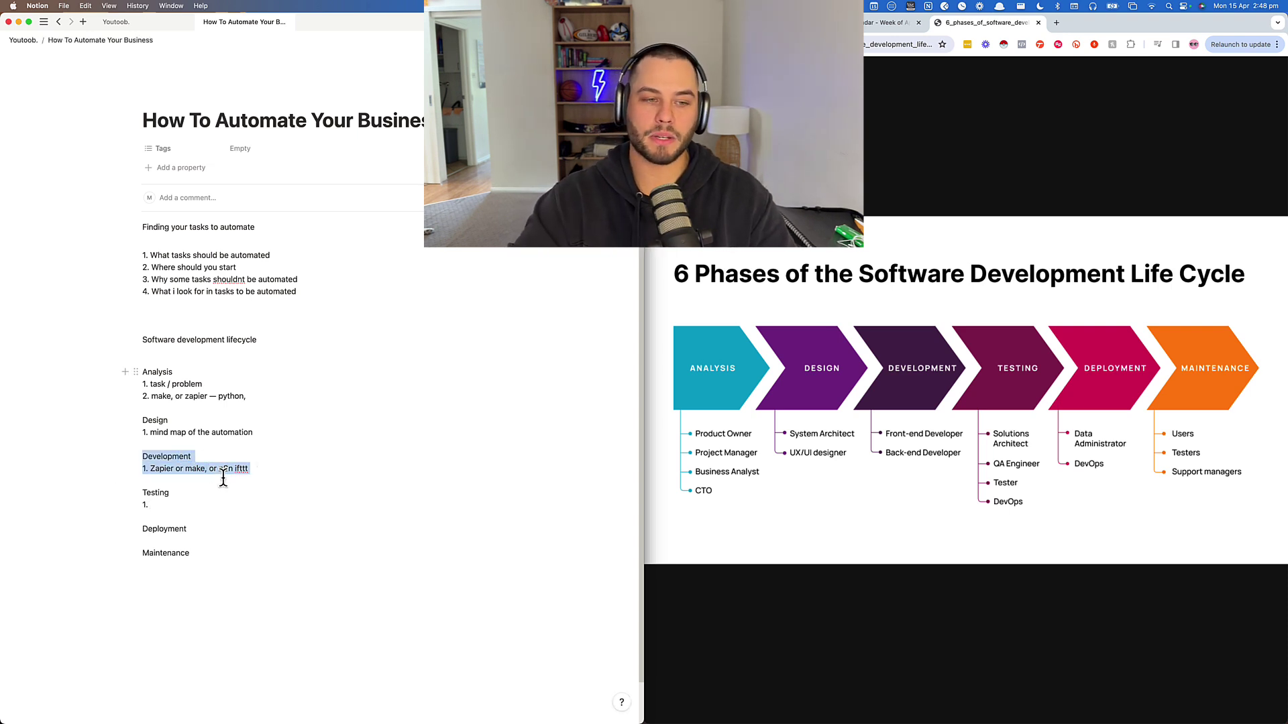
drag(223, 478, 222, 475)
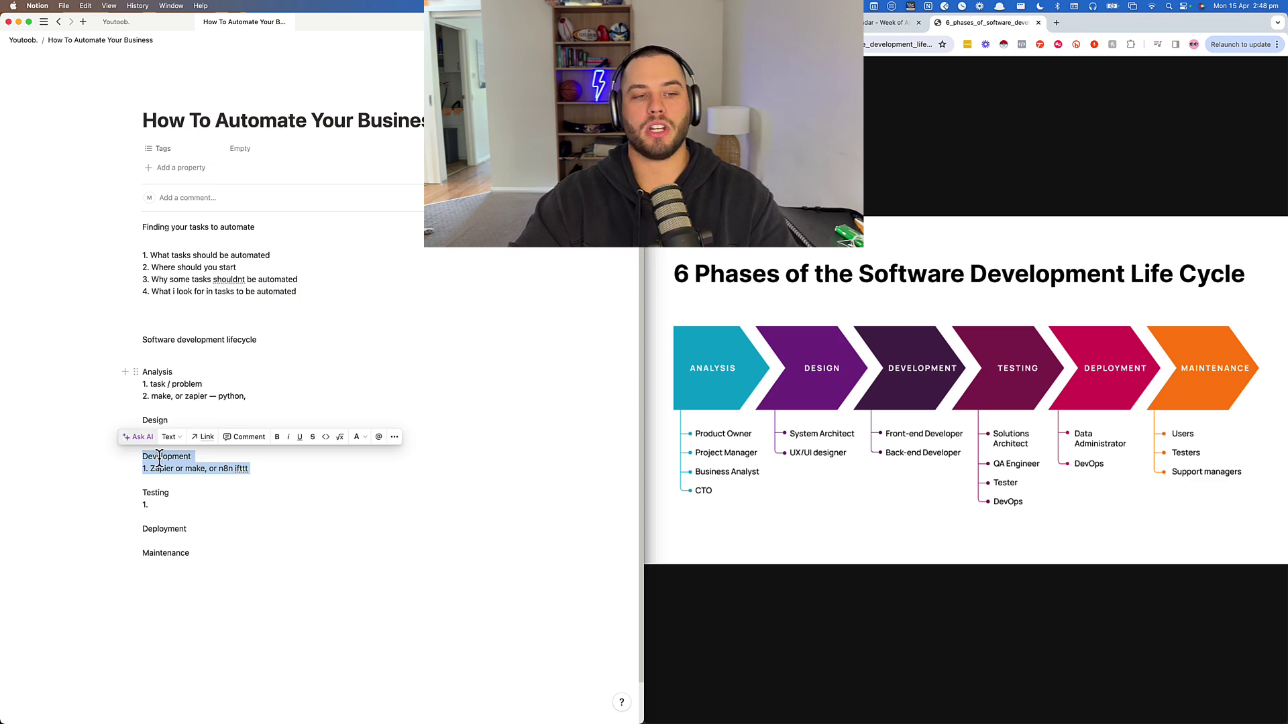
click(175, 468)
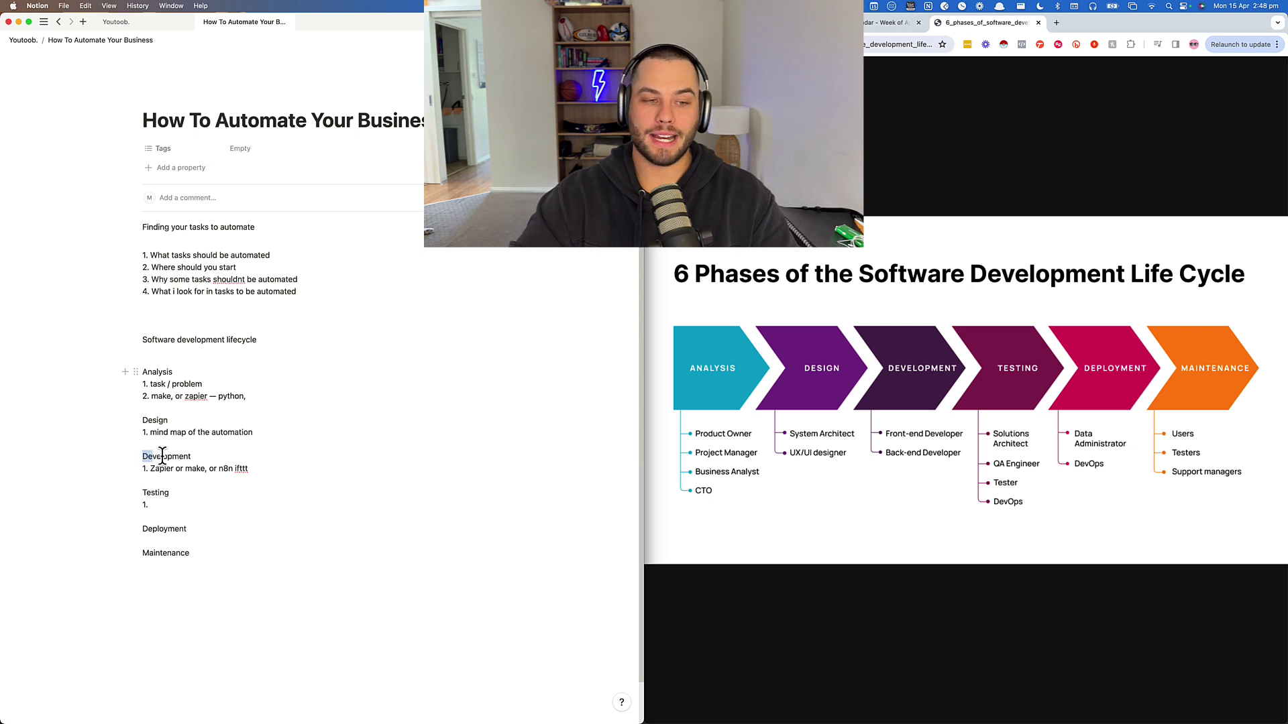
drag(142, 456, 197, 456)
click(154, 505)
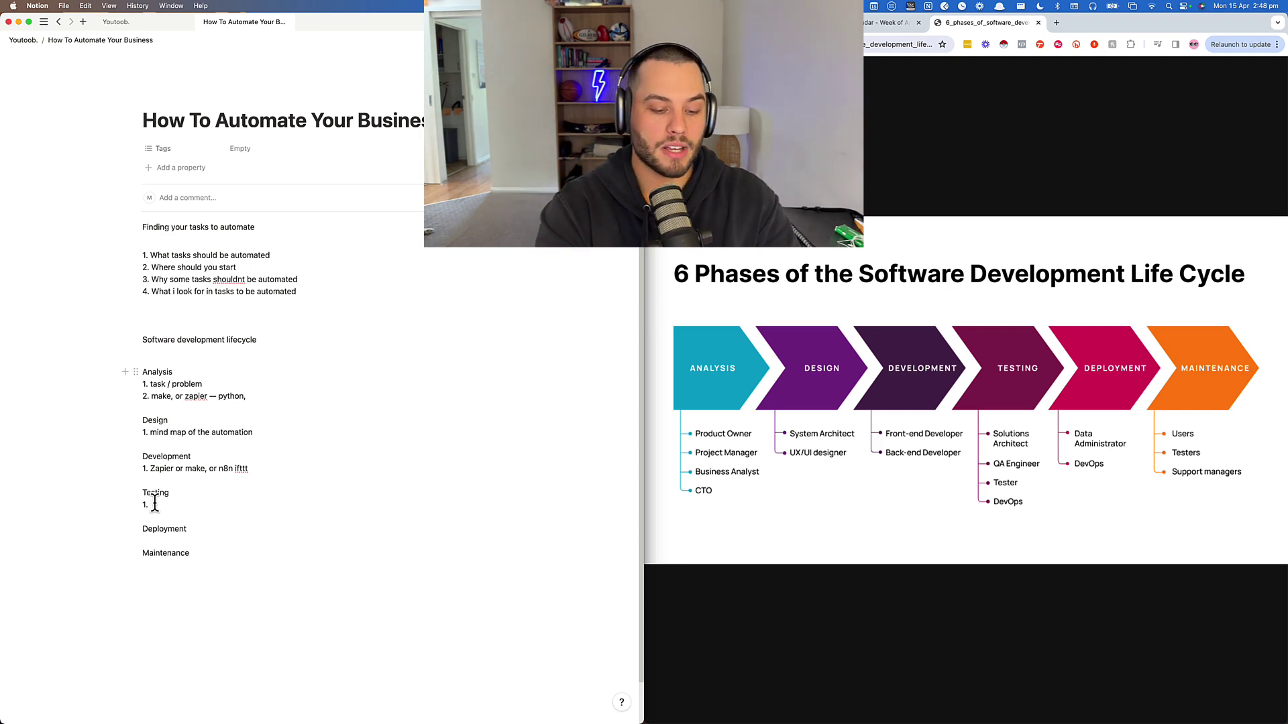
List 'Dev testing' and '2. Client testing' under Testing and retitle it 'Testing / training'
text(Lev te)
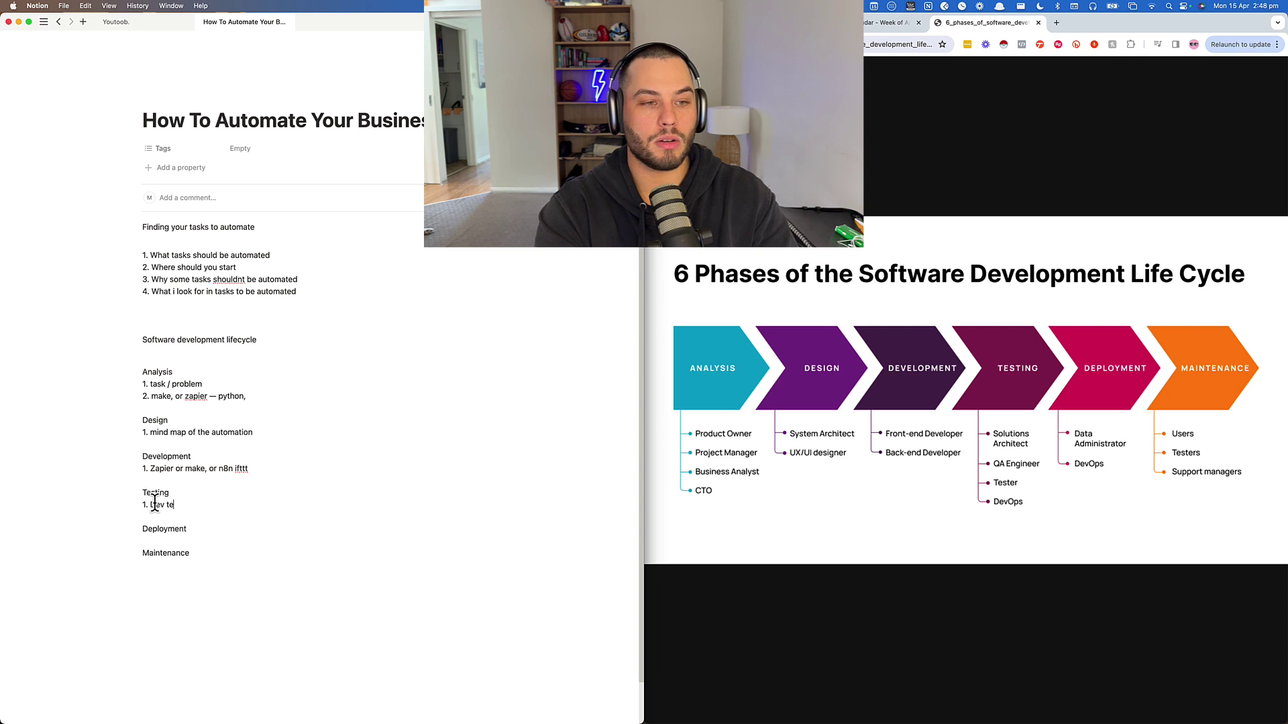
text(sting)
key(Return)
text(2. )
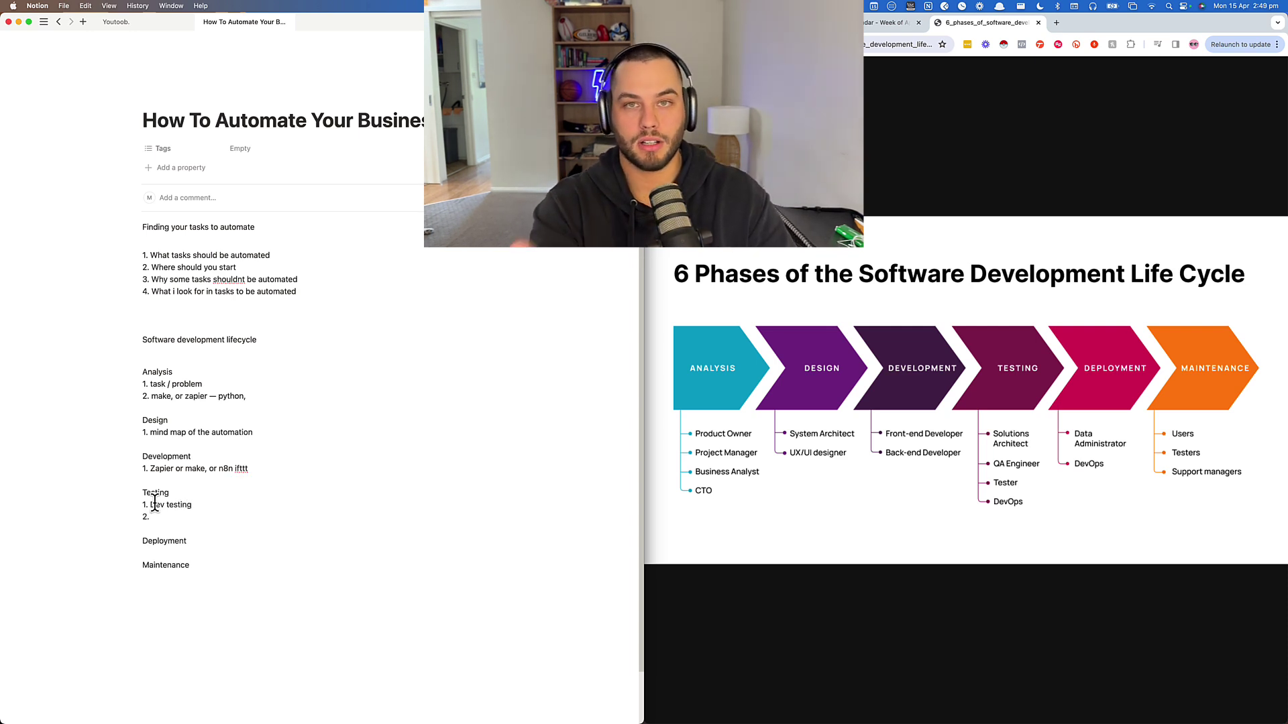
text(Client t)
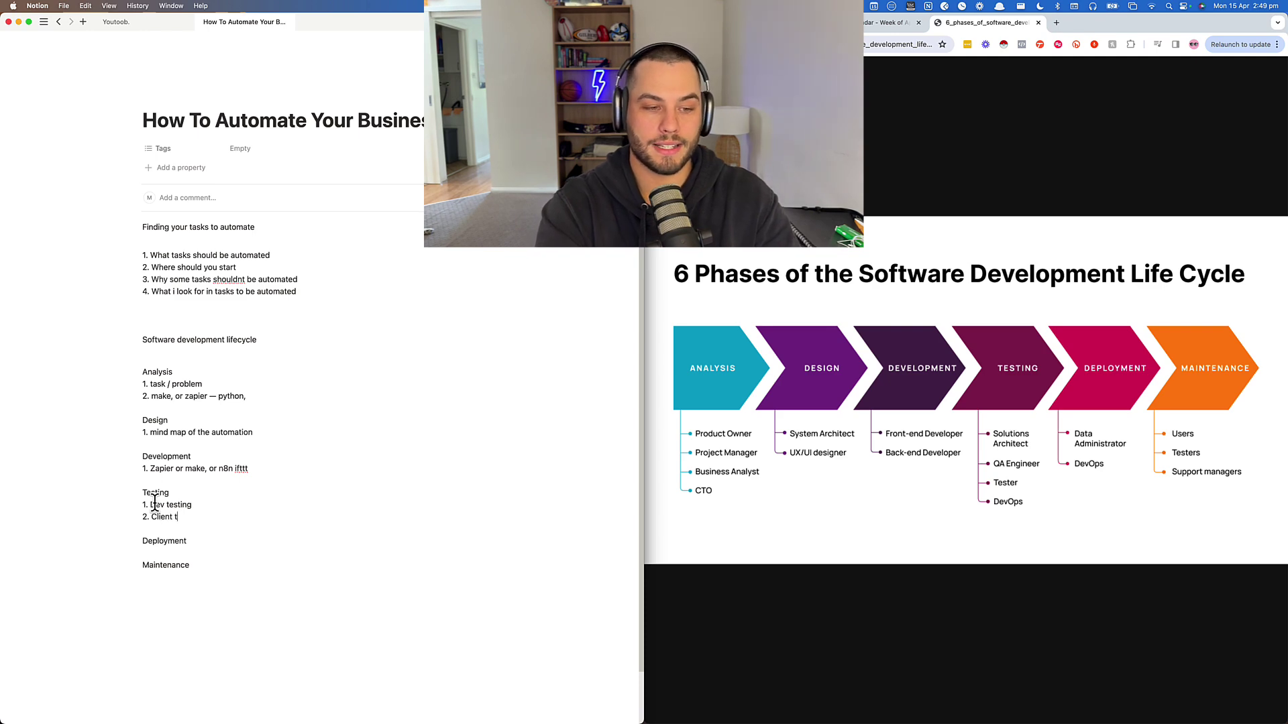
text(esting.)
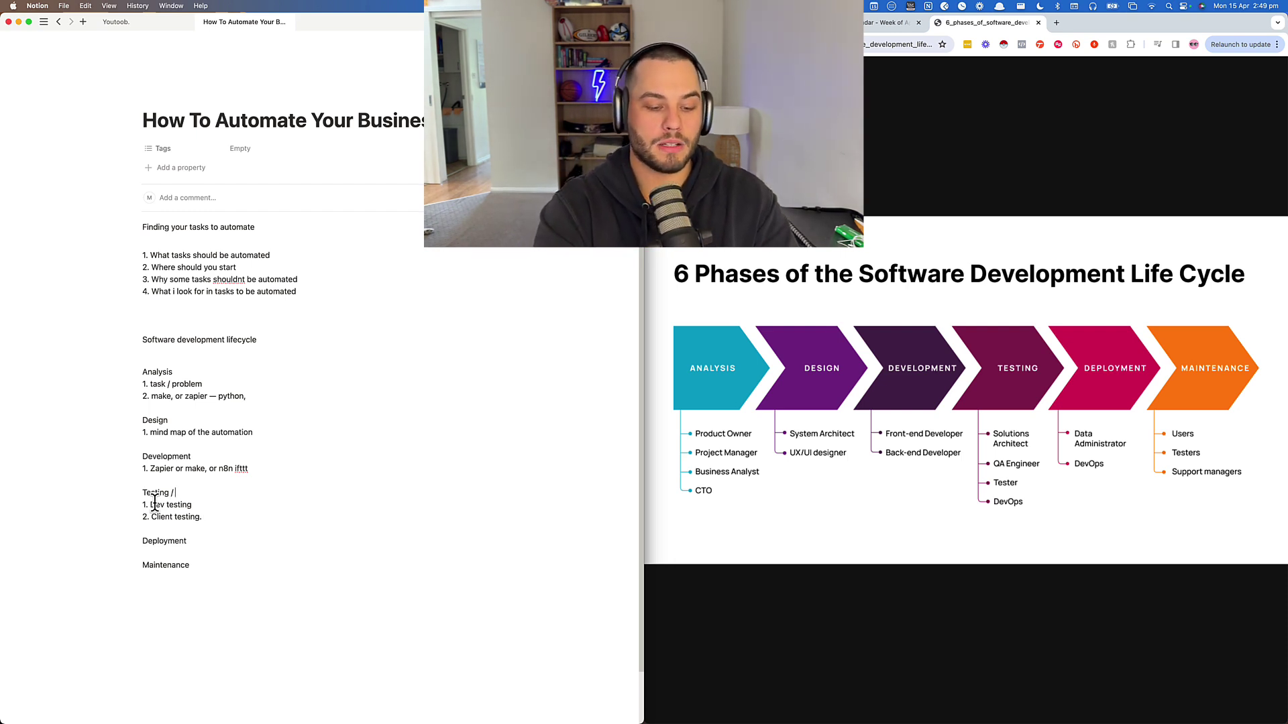
text(training)
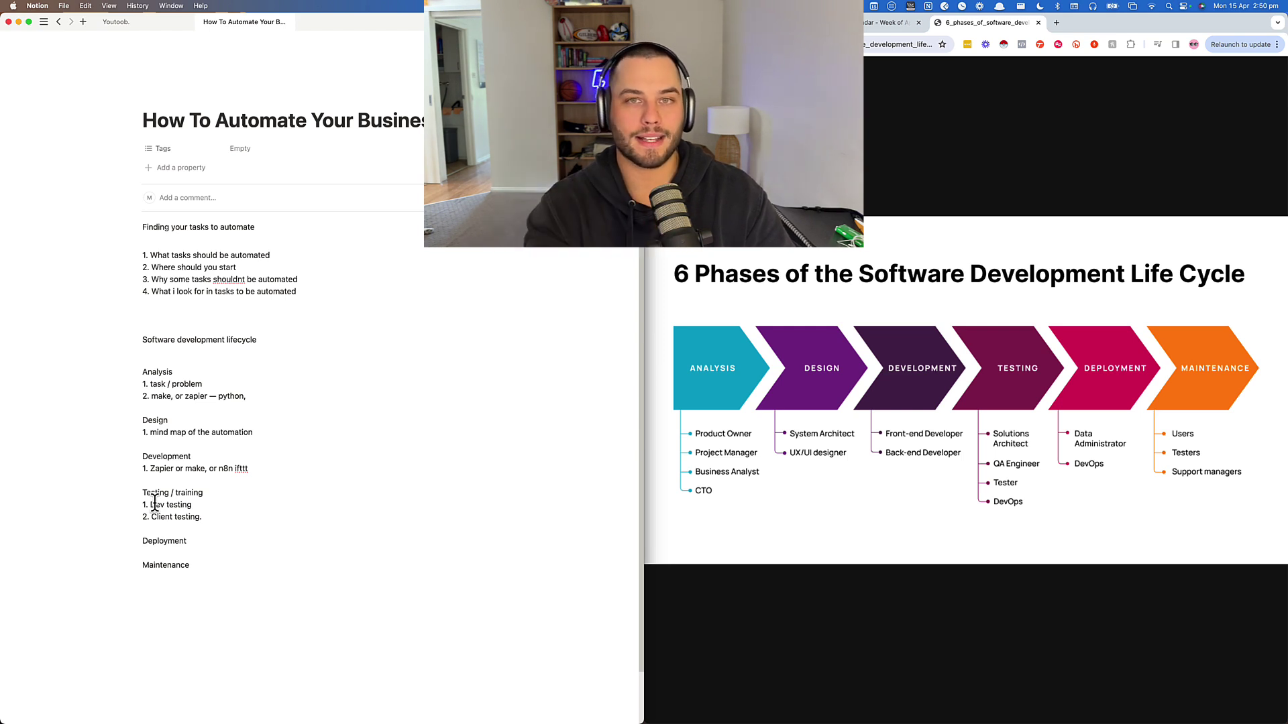
key(Down)
key(Down)
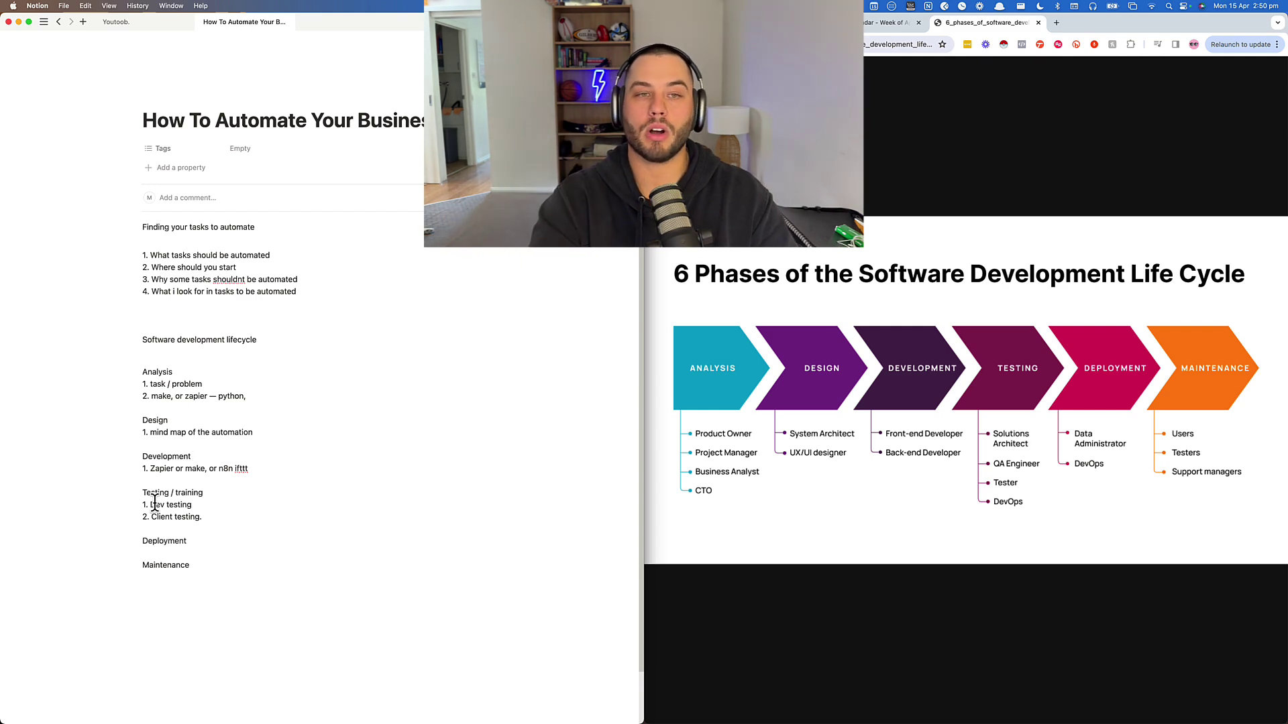
key(Down)
key(Down)
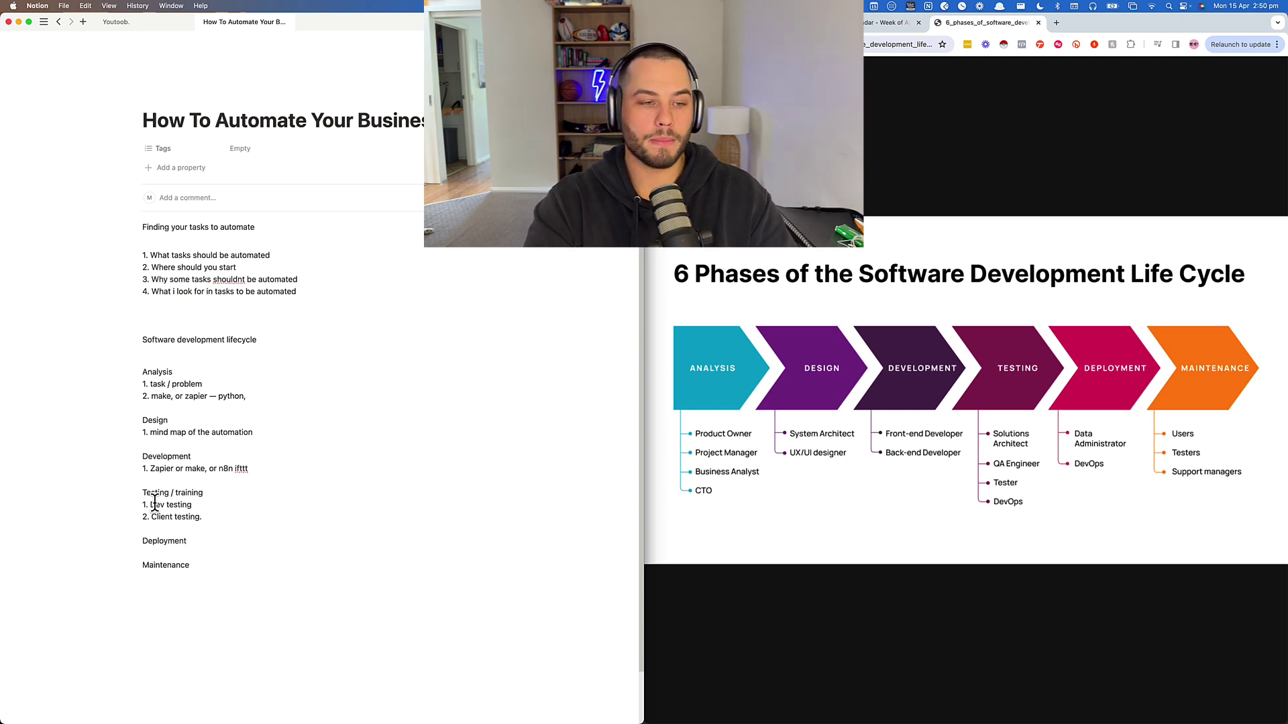
Start a '1.' numbered item under Deployment and a new line below Maintenance
key(Return)
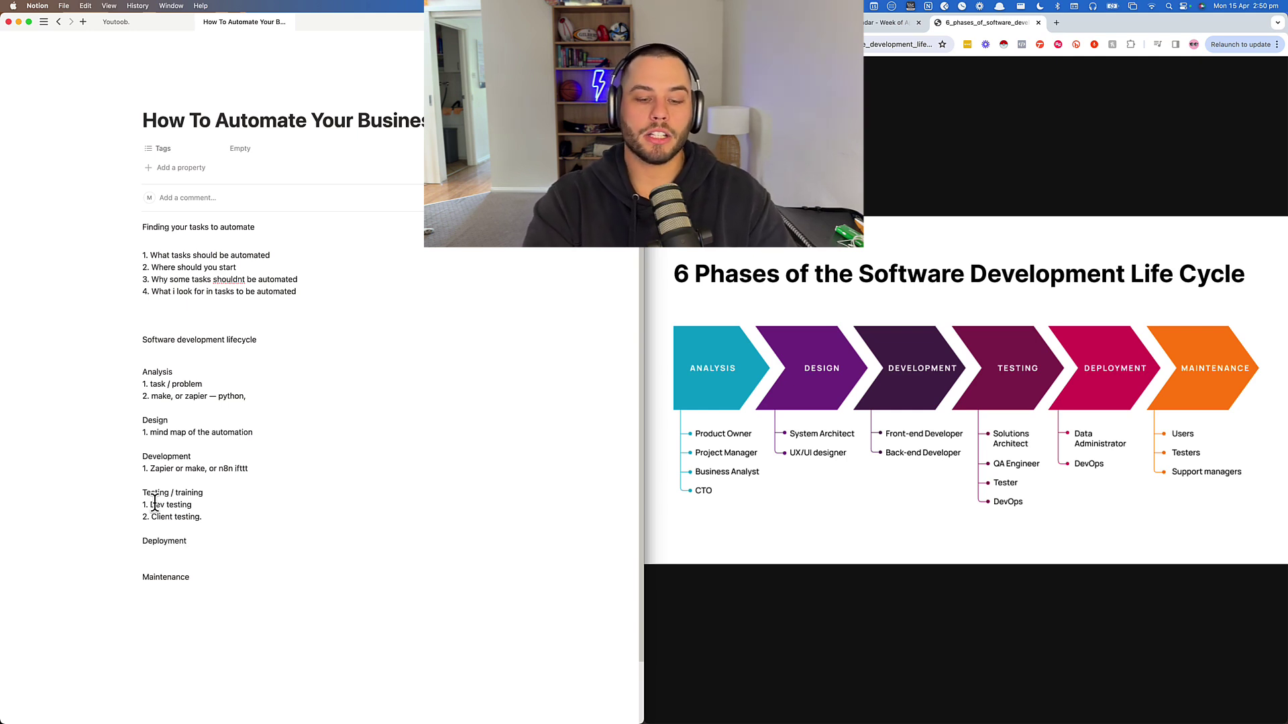
text(1.)
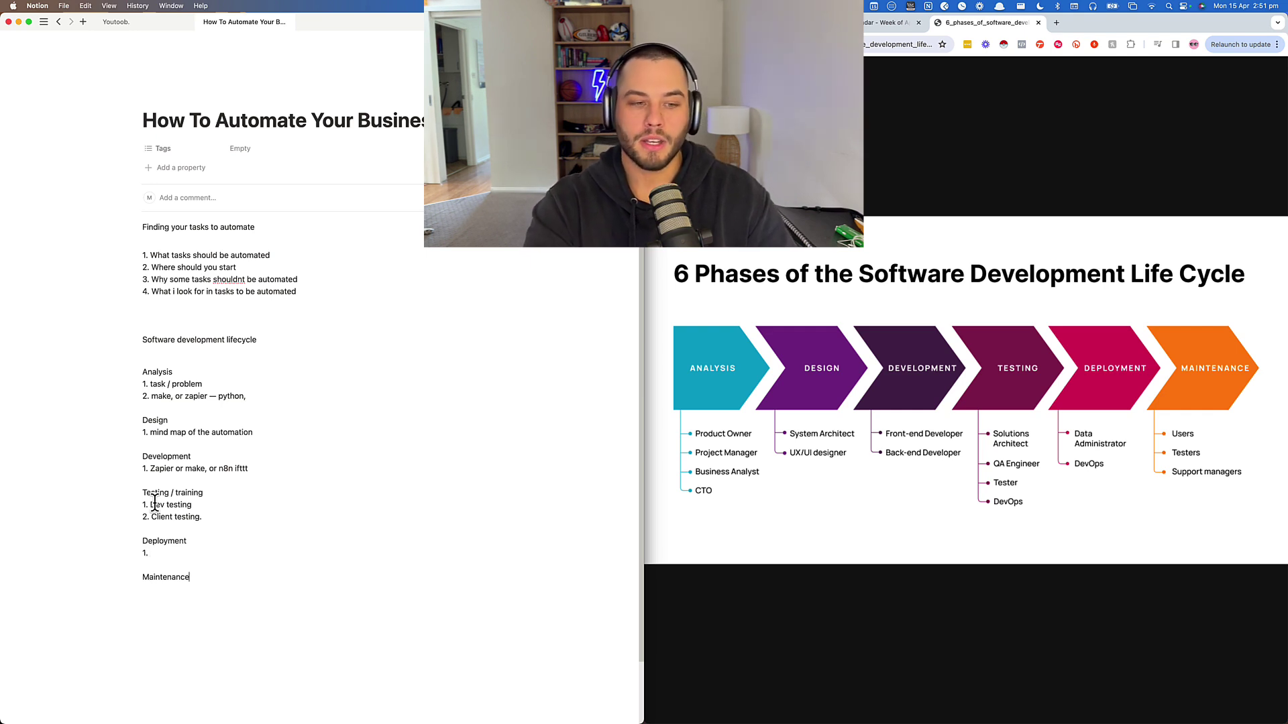
key(Return)
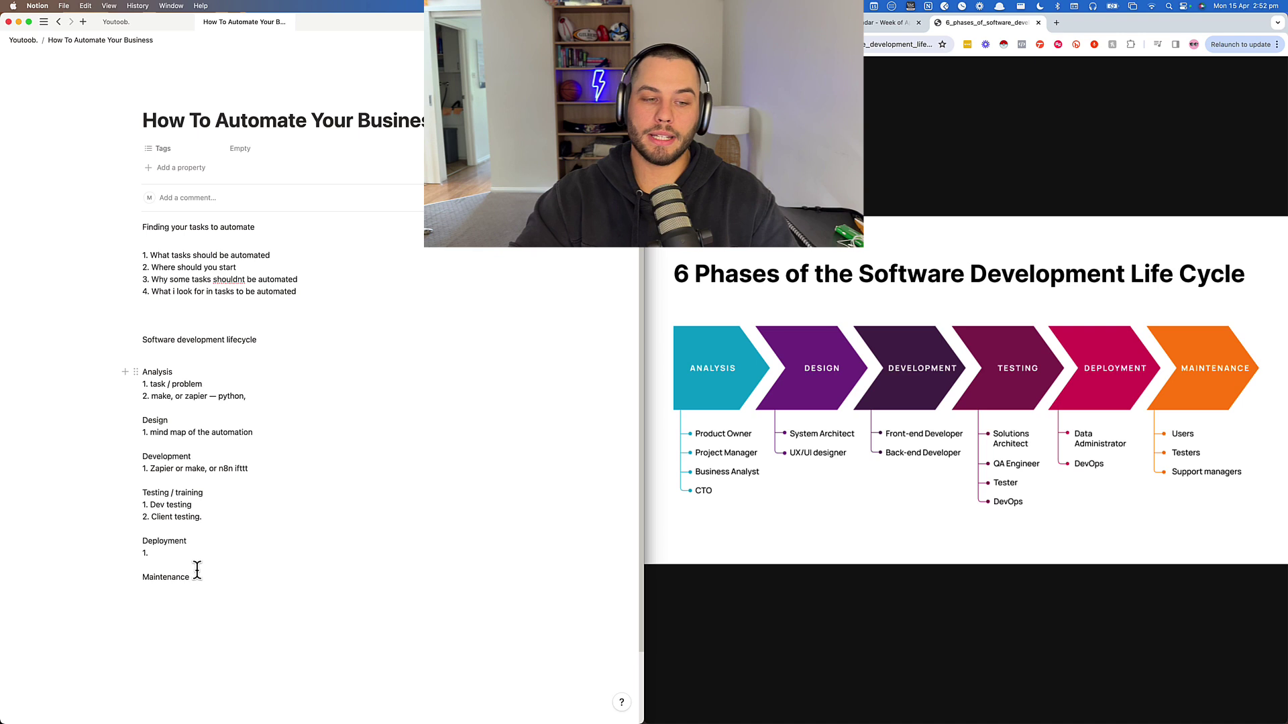
drag(147, 574, 149, 575)
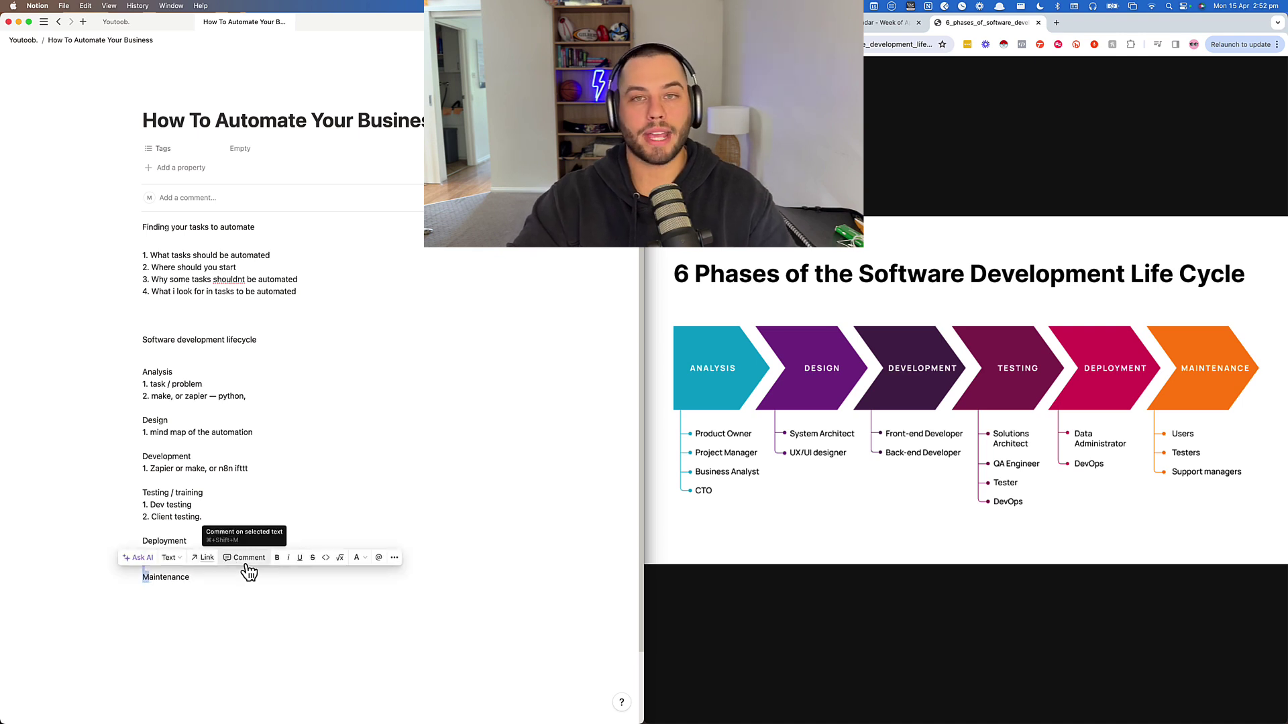
click(257, 601)
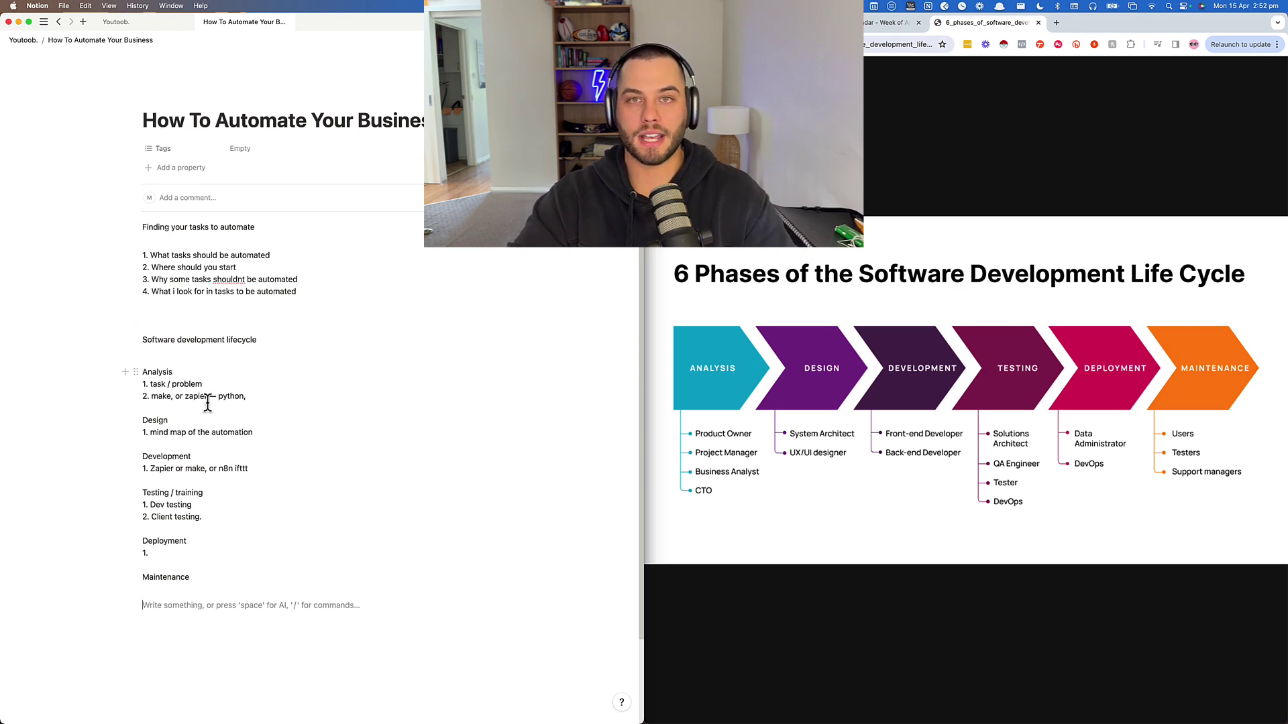
drag(146, 252, 313, 299)
click(293, 335)
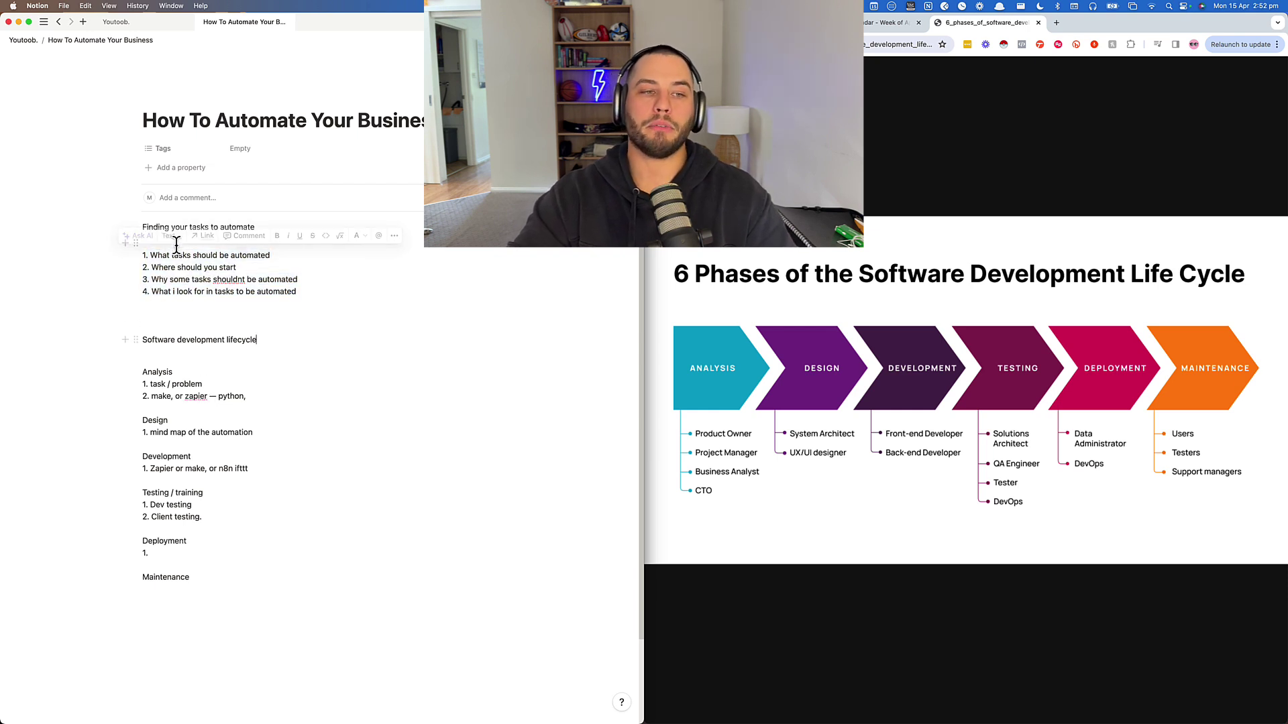
drag(140, 220, 345, 290)
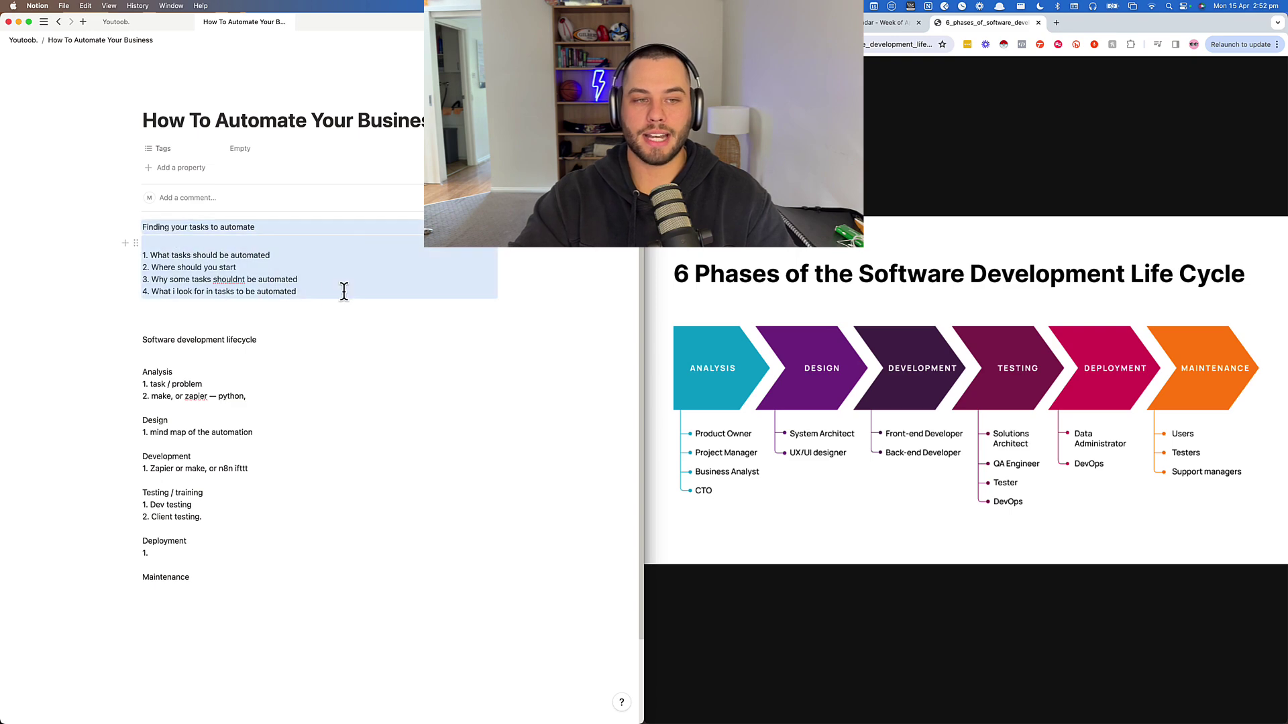
click(322, 297)
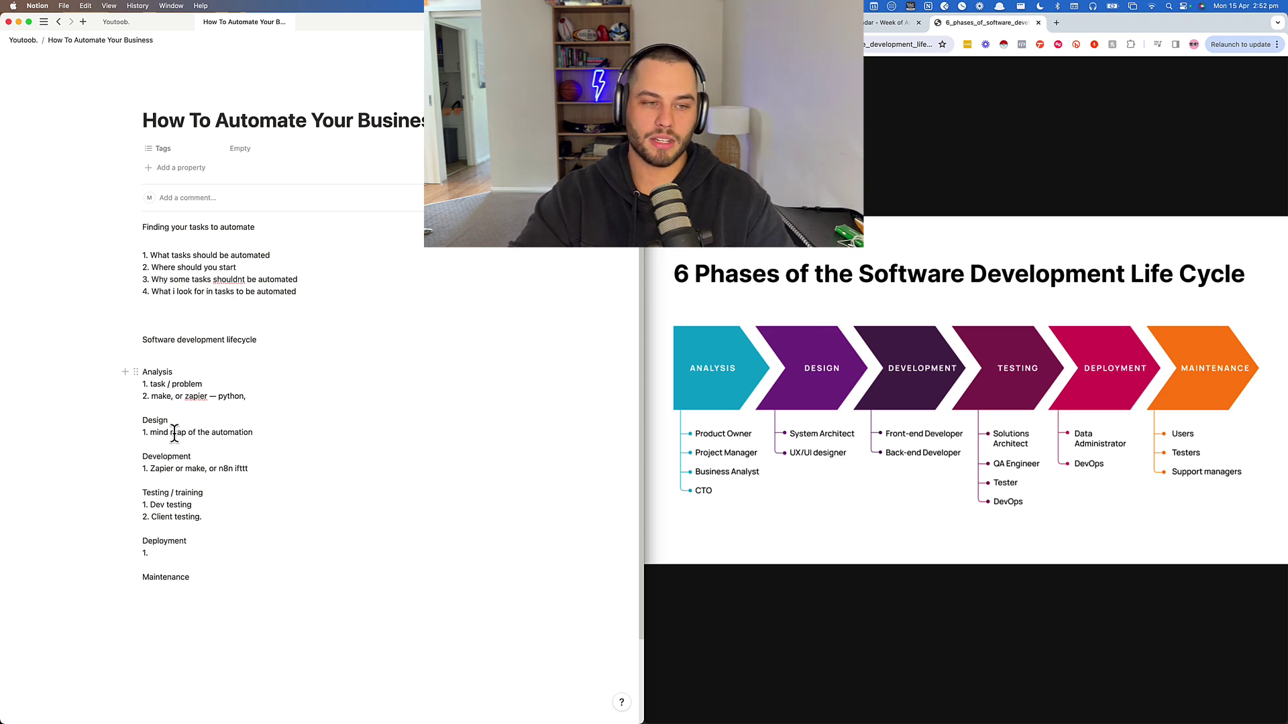
drag(304, 286, 145, 220)
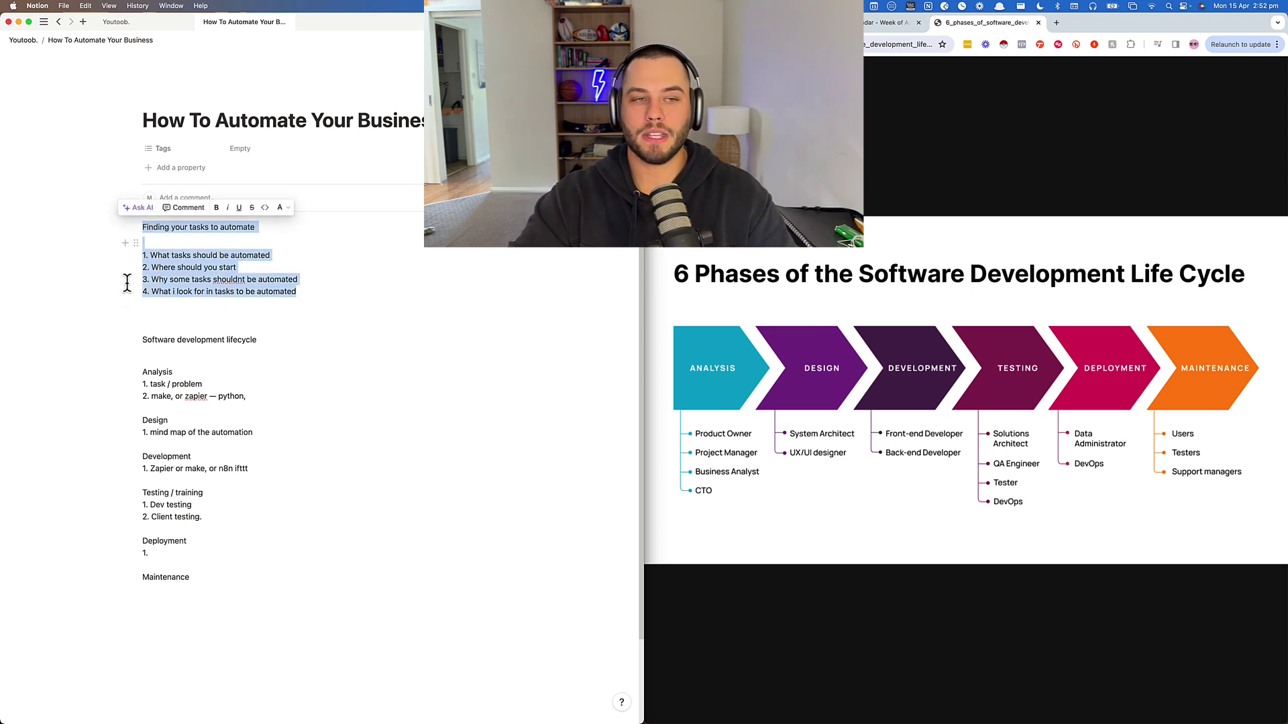
click(332, 294)
drag(316, 290, 140, 227)
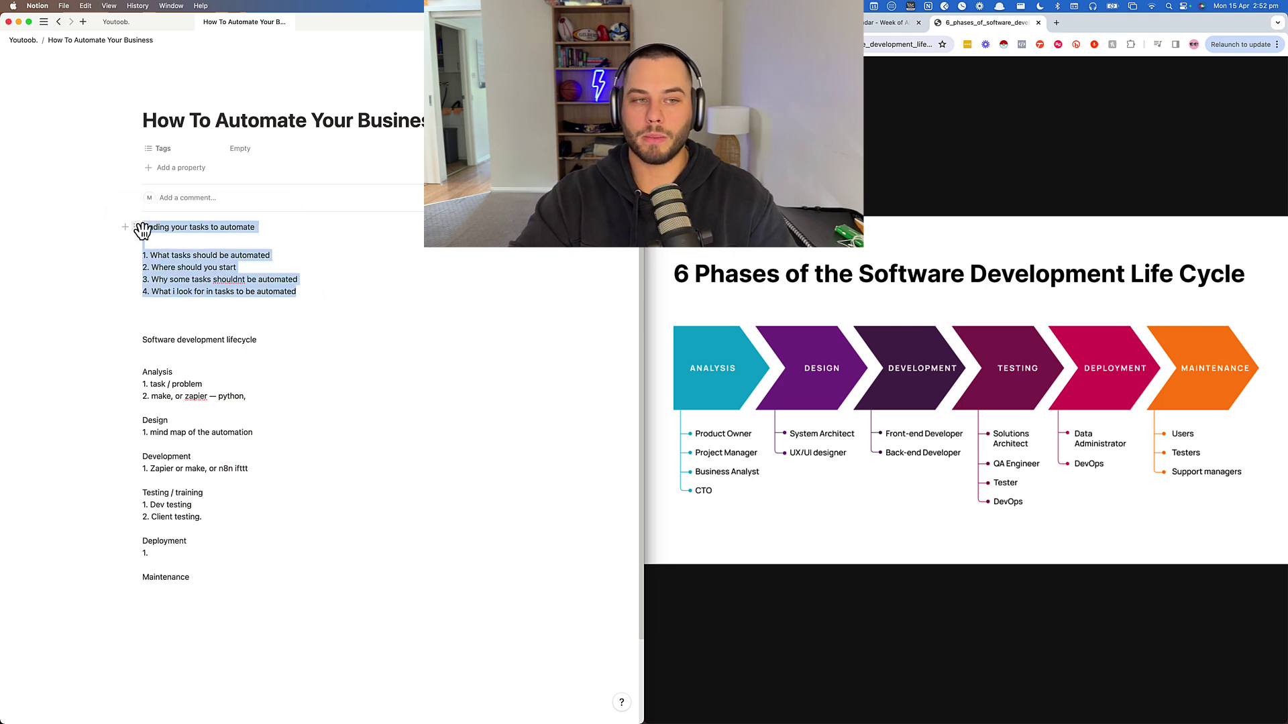
click(306, 295)
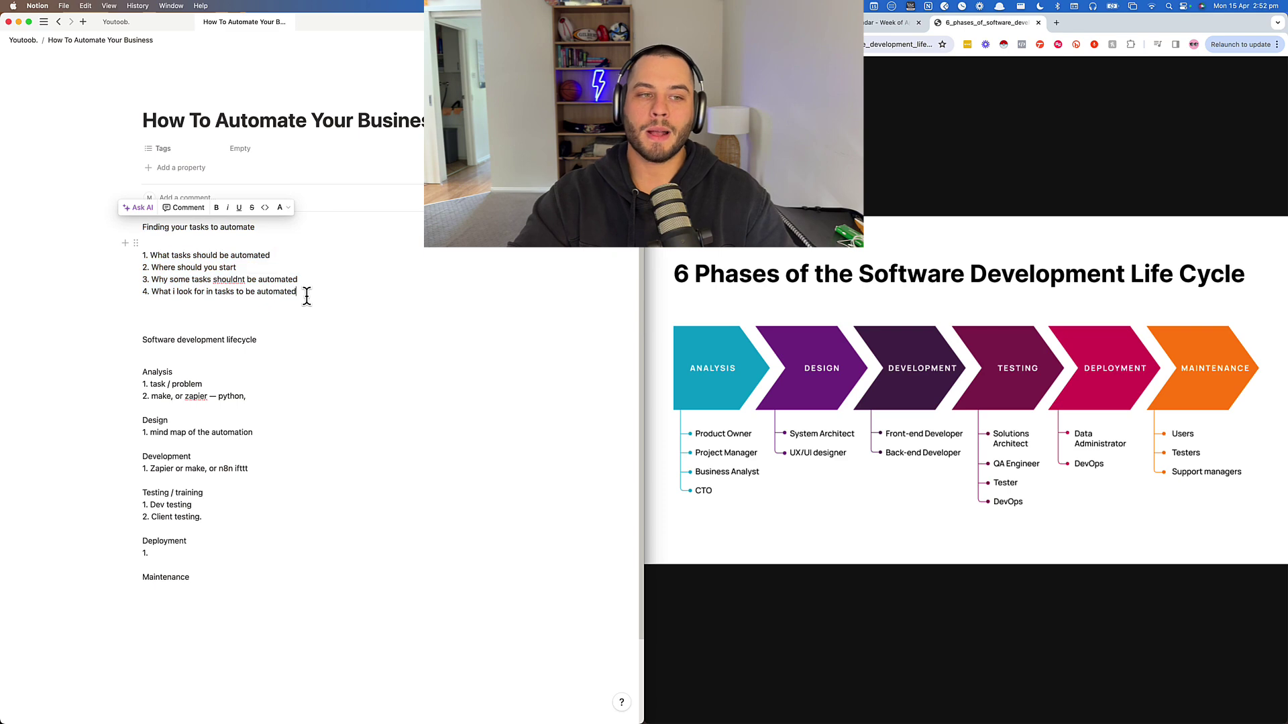